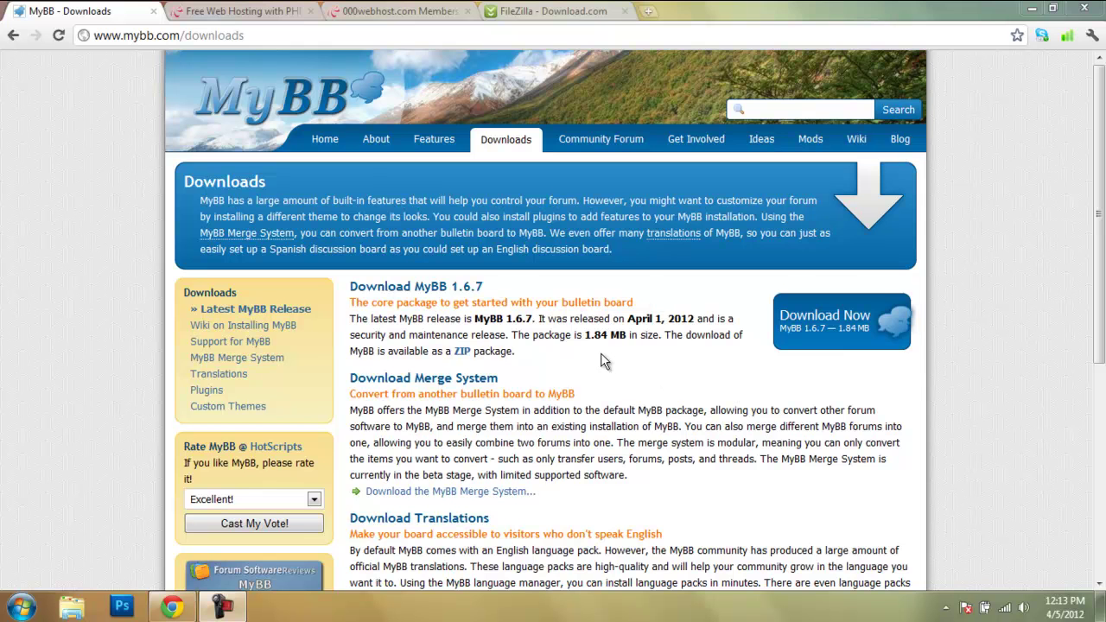
Check the open tabs, then download the MyBB 1.6.7 package mybb_1607.zip
left_click(242, 10)
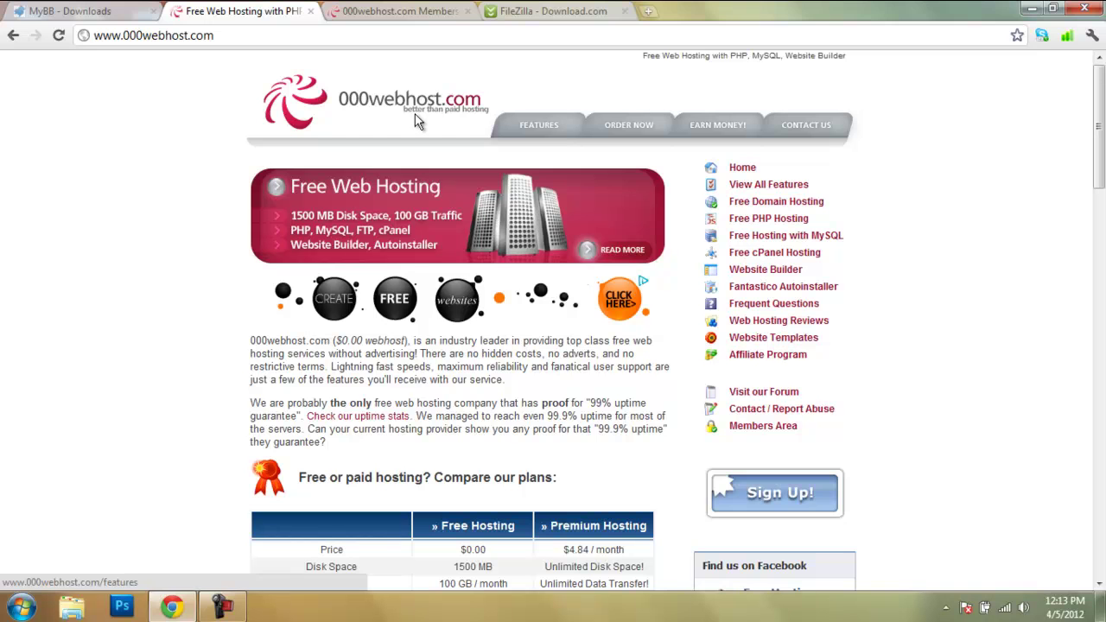
left_click(554, 11)
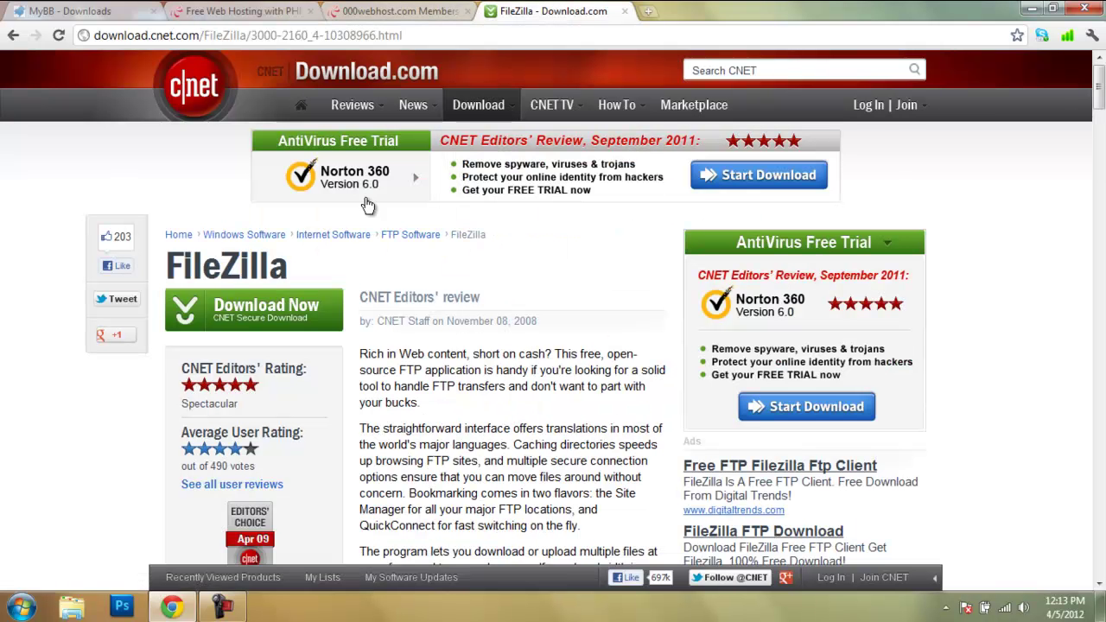
left_click(379, 10)
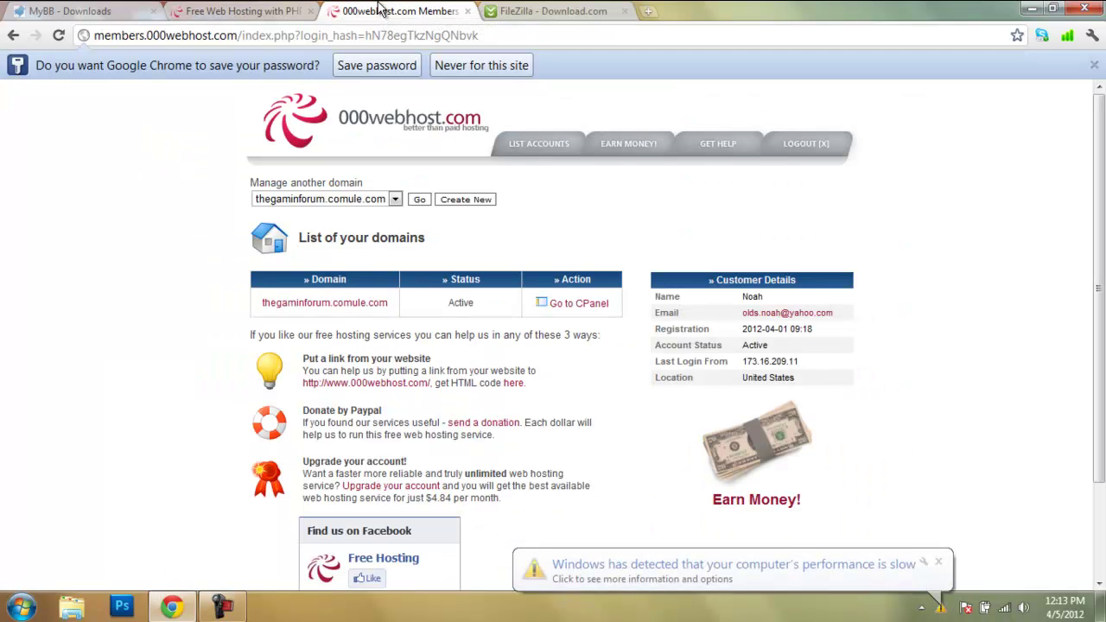
left_click(190, 11)
left_click(86, 10)
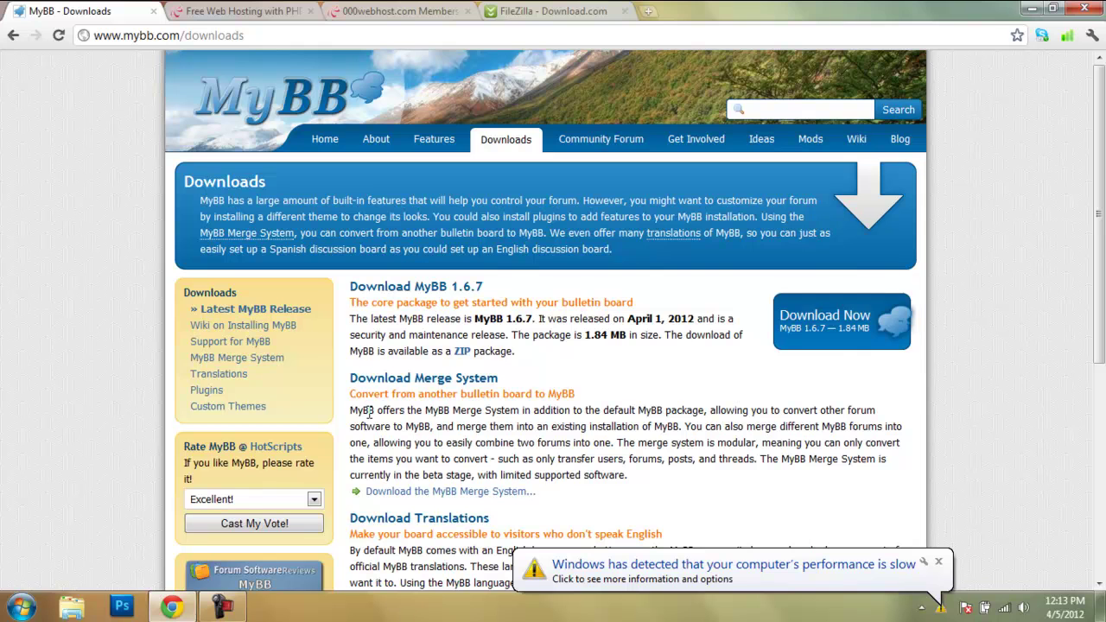
left_click(823, 340)
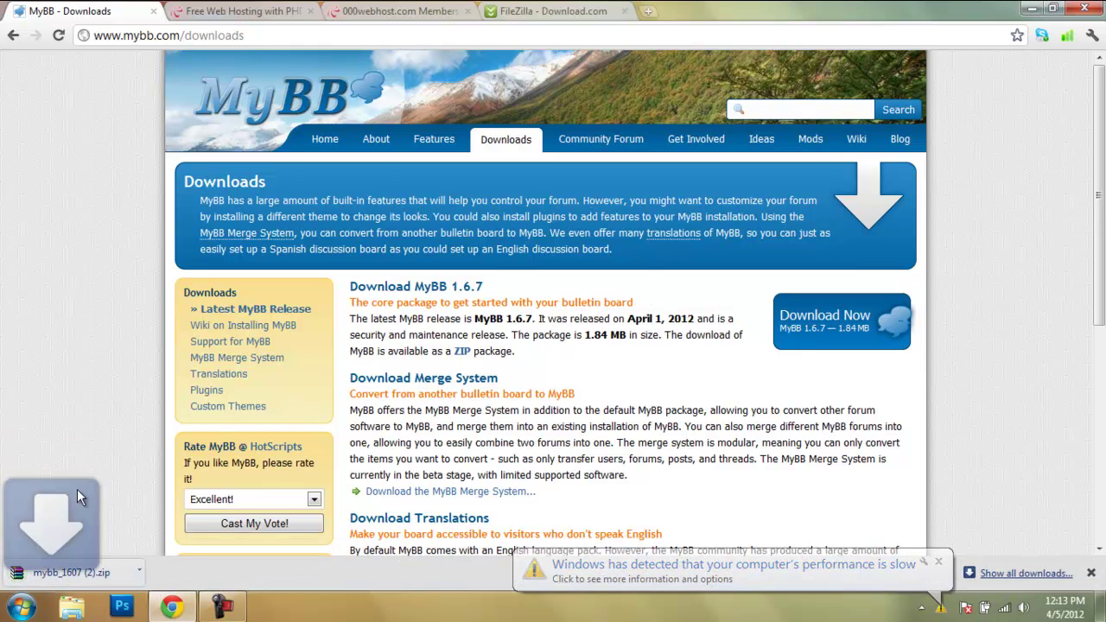
Extract the MyBB archive's Upload folder to the Desktop with WinRAR, then close WinRAR
left_click(73, 573)
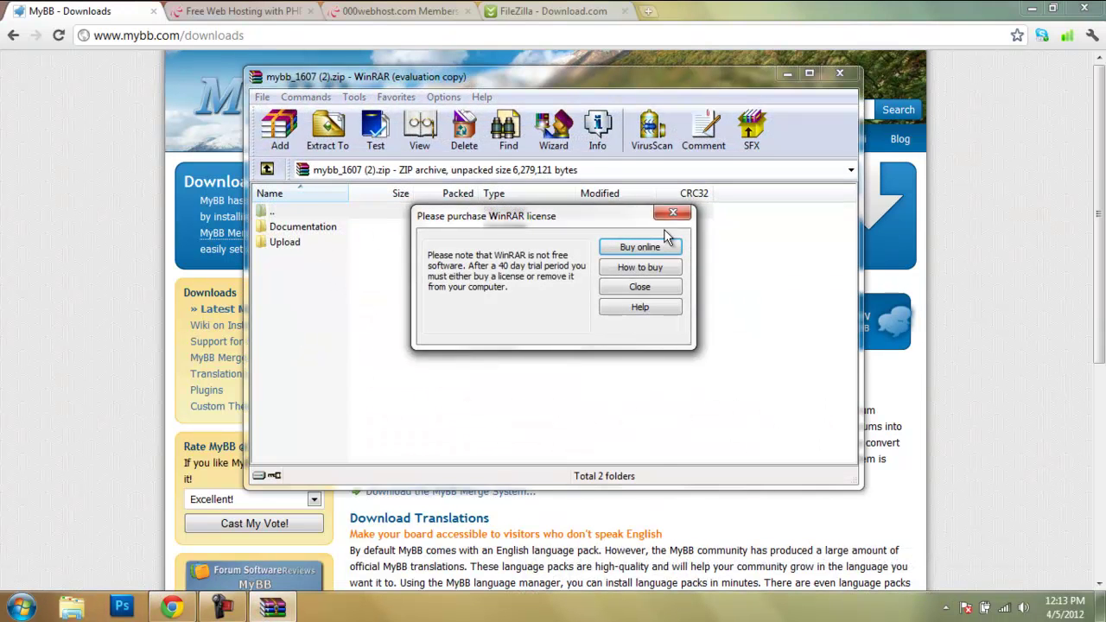
left_click(673, 213)
left_click(287, 242)
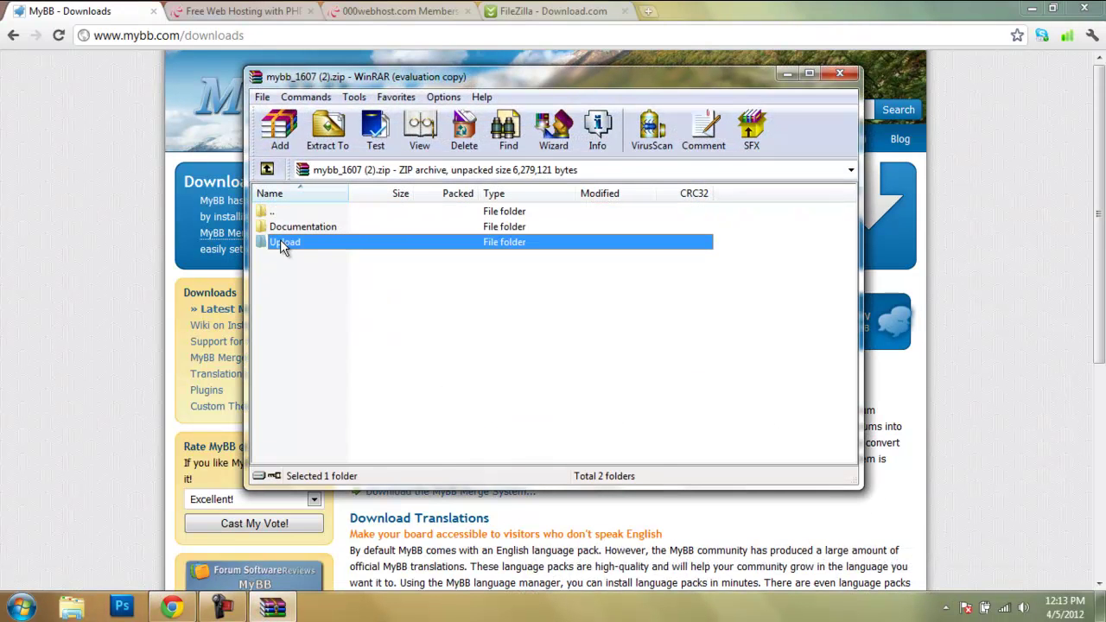
left_click(320, 147)
left_click(593, 190)
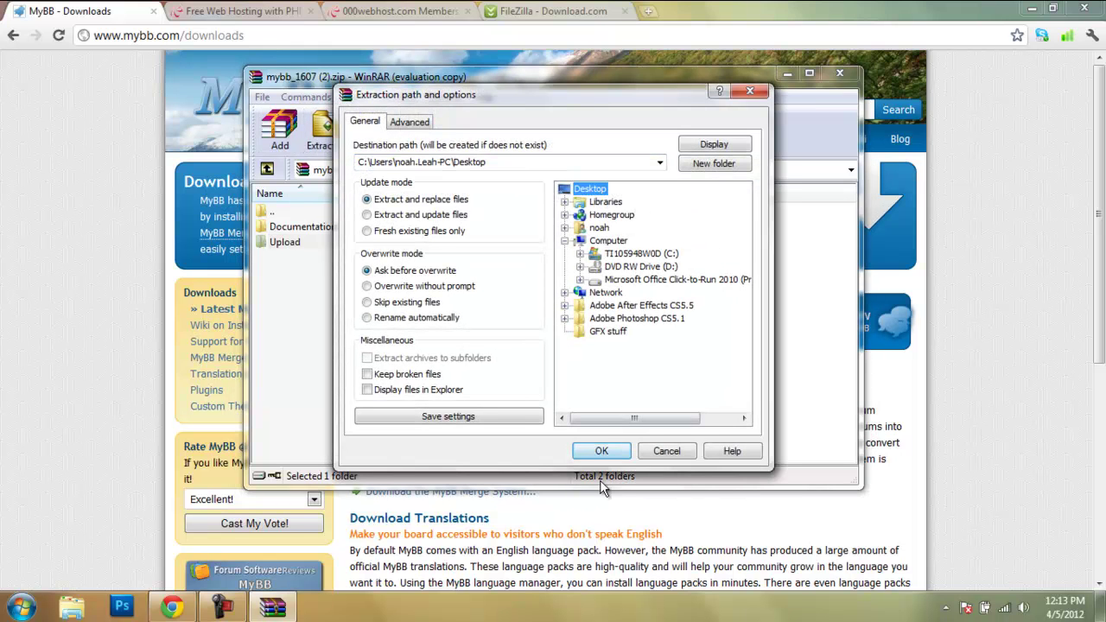
left_click(602, 450)
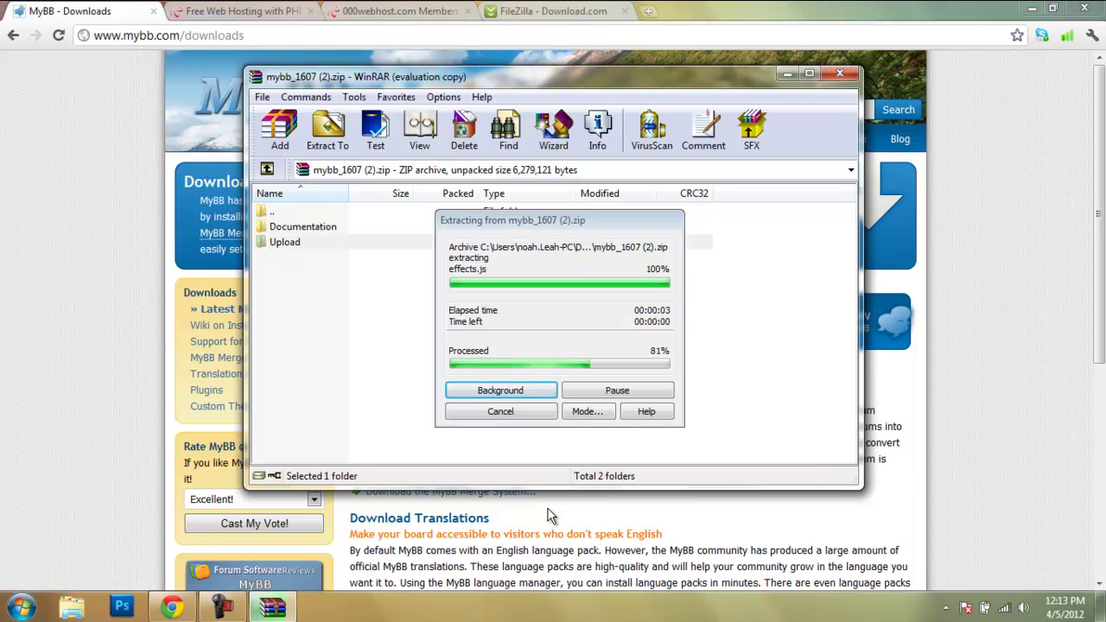
left_click(839, 73)
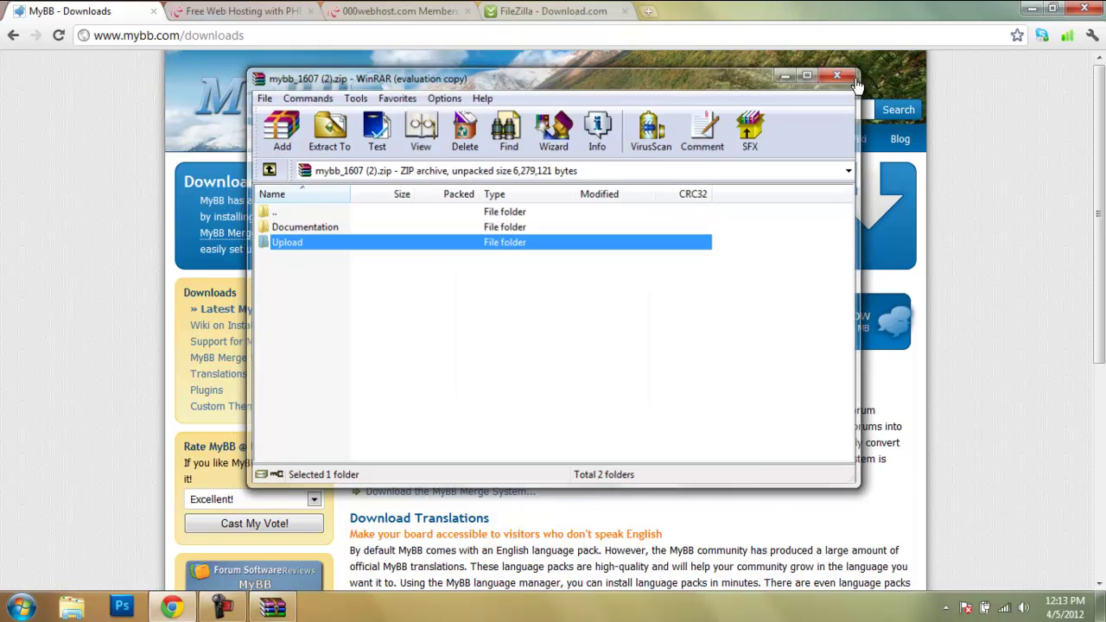
Open the thegaminforum.comule.com control panel from the 000webhost members area
left_click(244, 10)
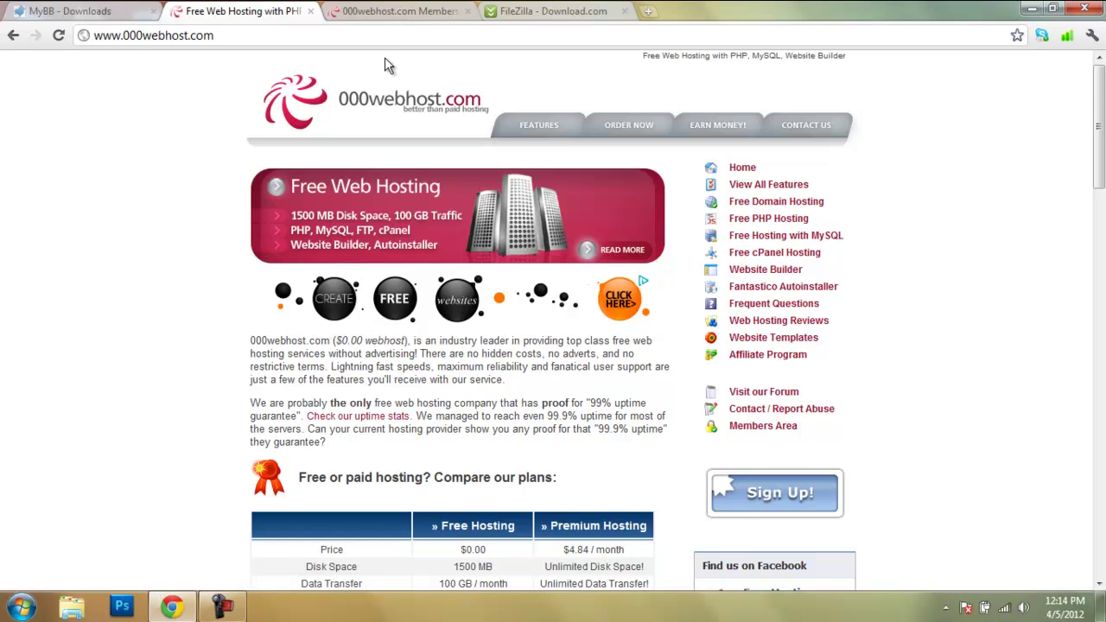
left_click(385, 13)
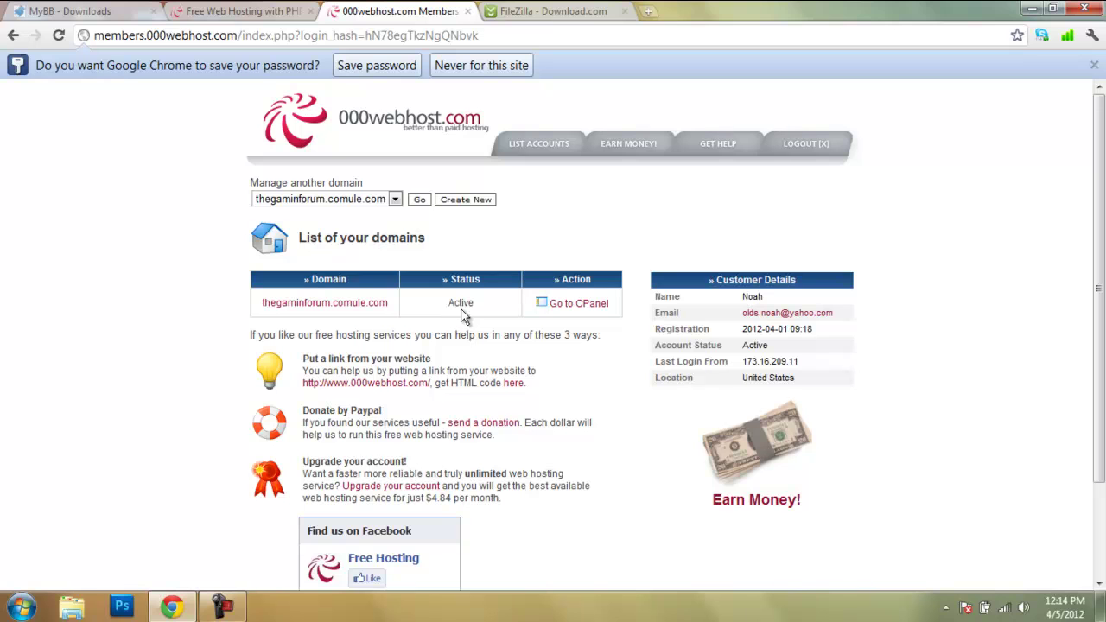
left_click(581, 307)
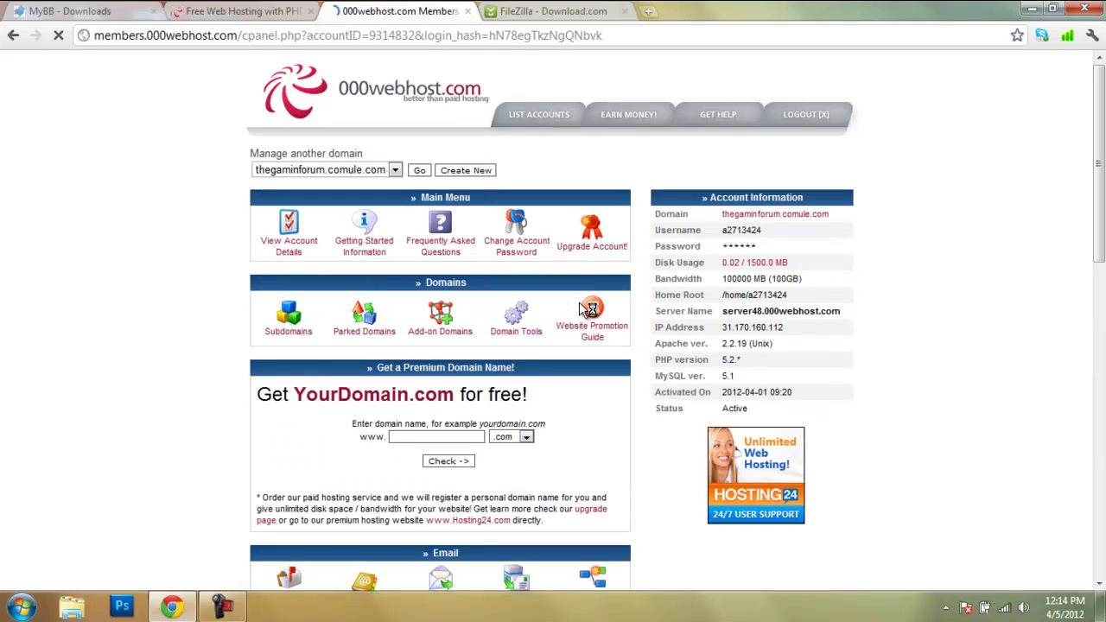
left_click(19, 35)
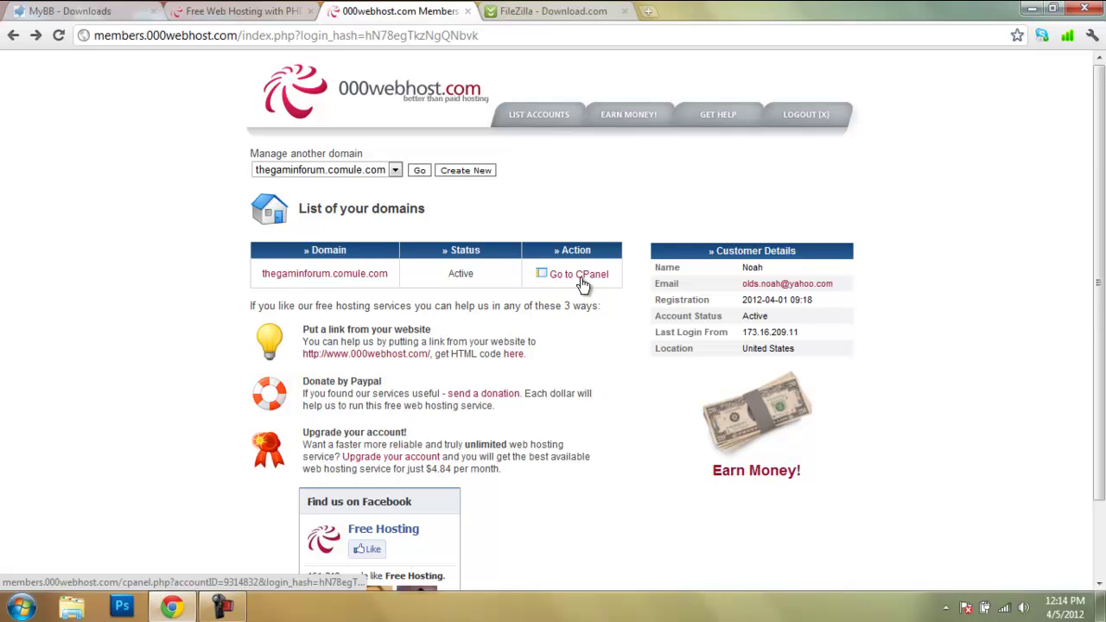
left_click(581, 277)
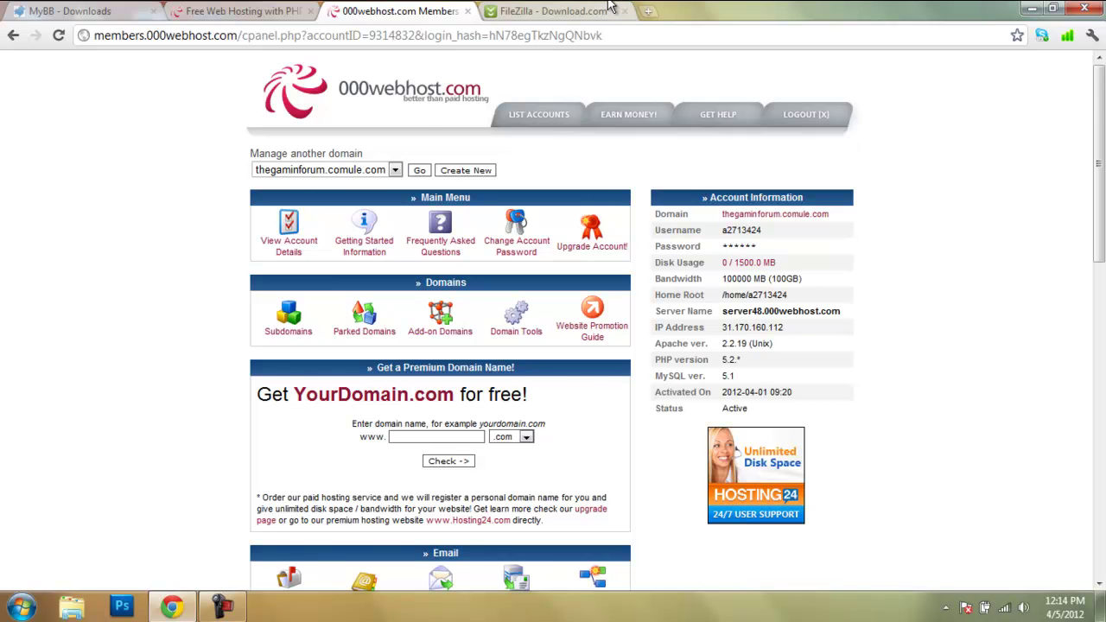
left_click(505, 10)
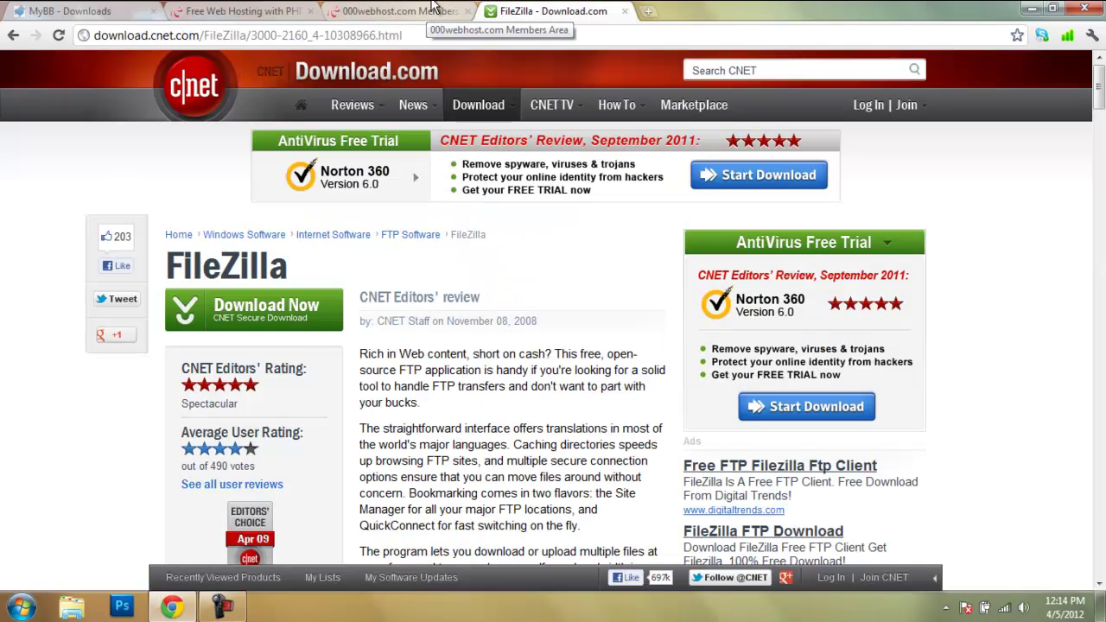
Launch FileZilla maximized and paste the thegaminforum.comule.com domain into Host
left_click(1031, 10)
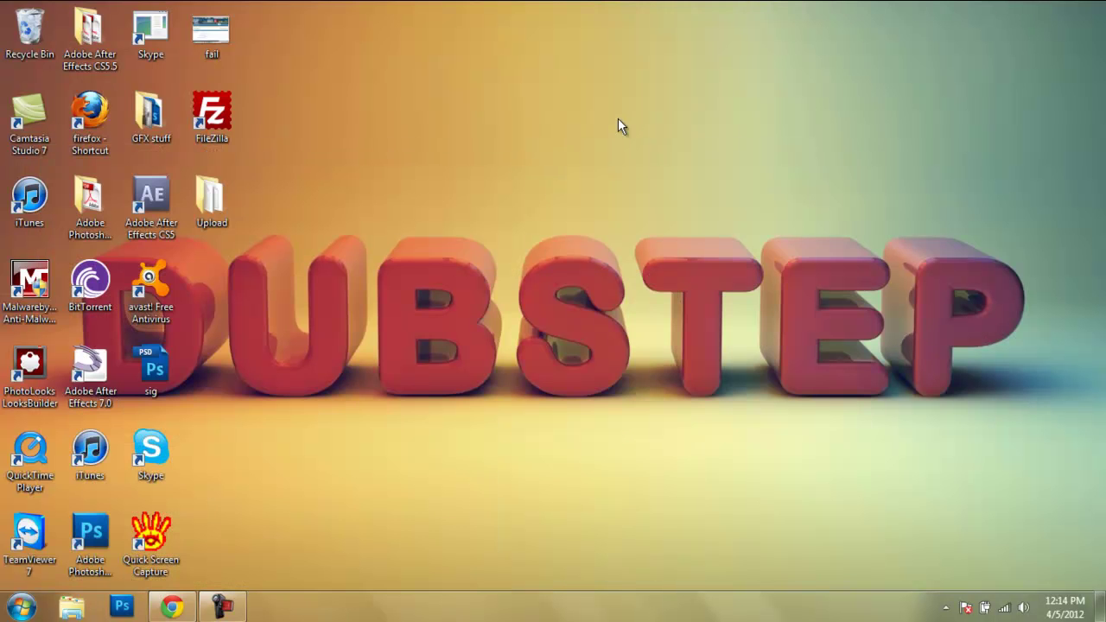
double_click(228, 112)
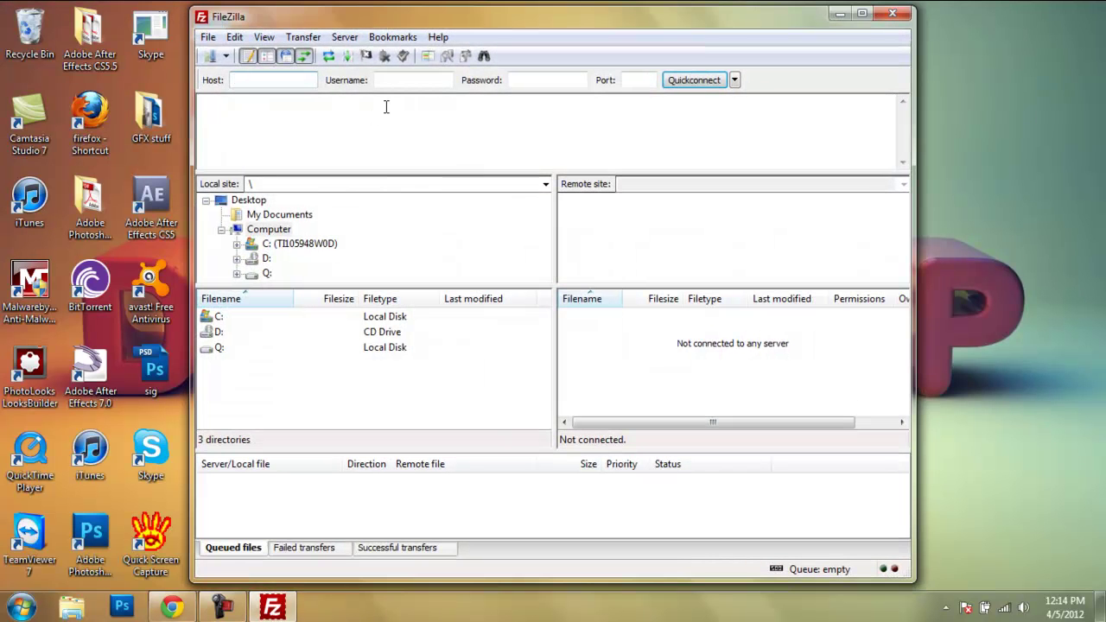
left_click(862, 13)
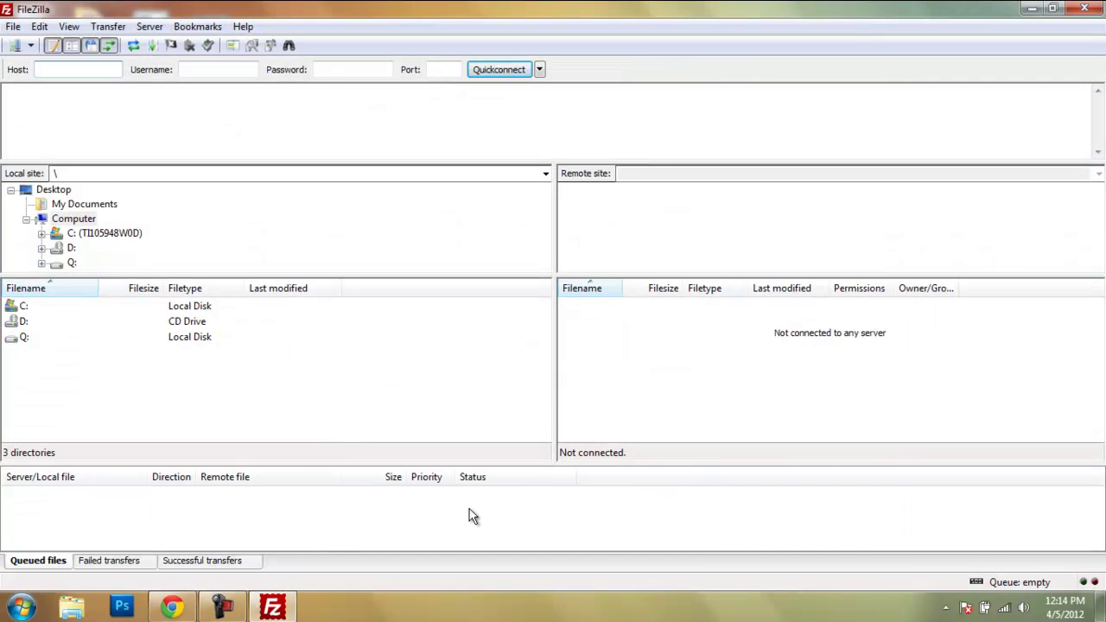
left_click(172, 608)
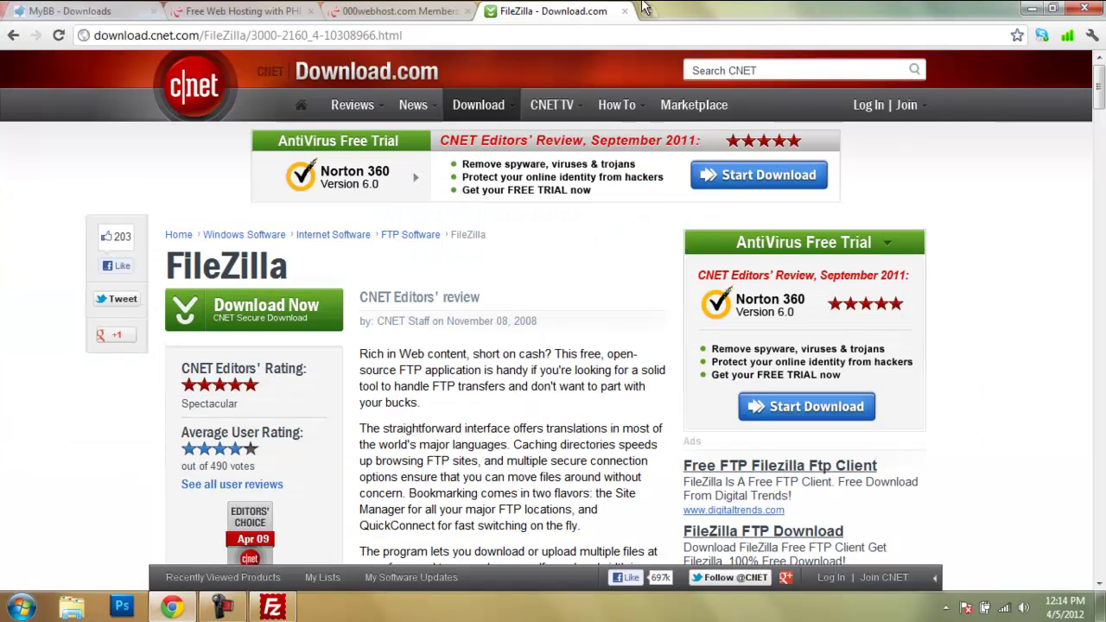
left_click(415, 11)
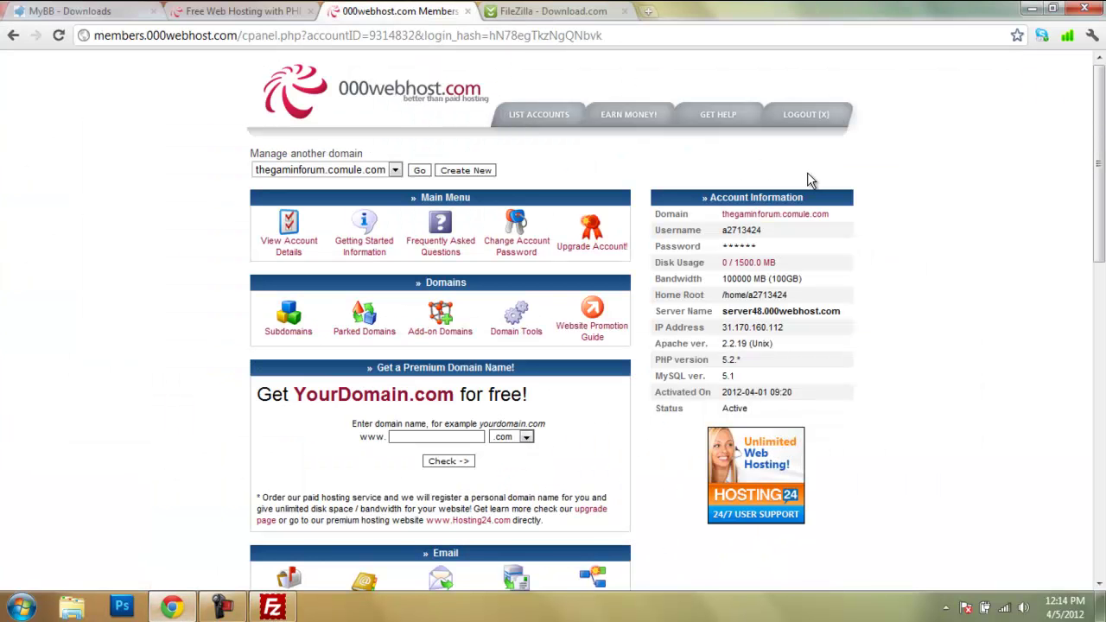
left_click_drag(838, 213, 772, 215)
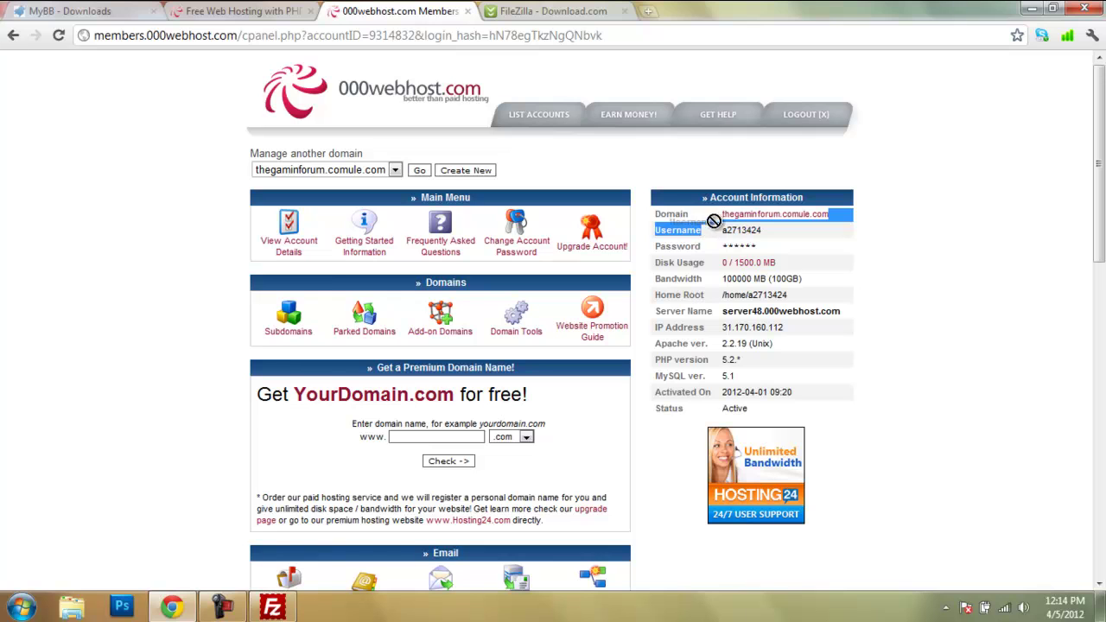
triple_click(834, 214)
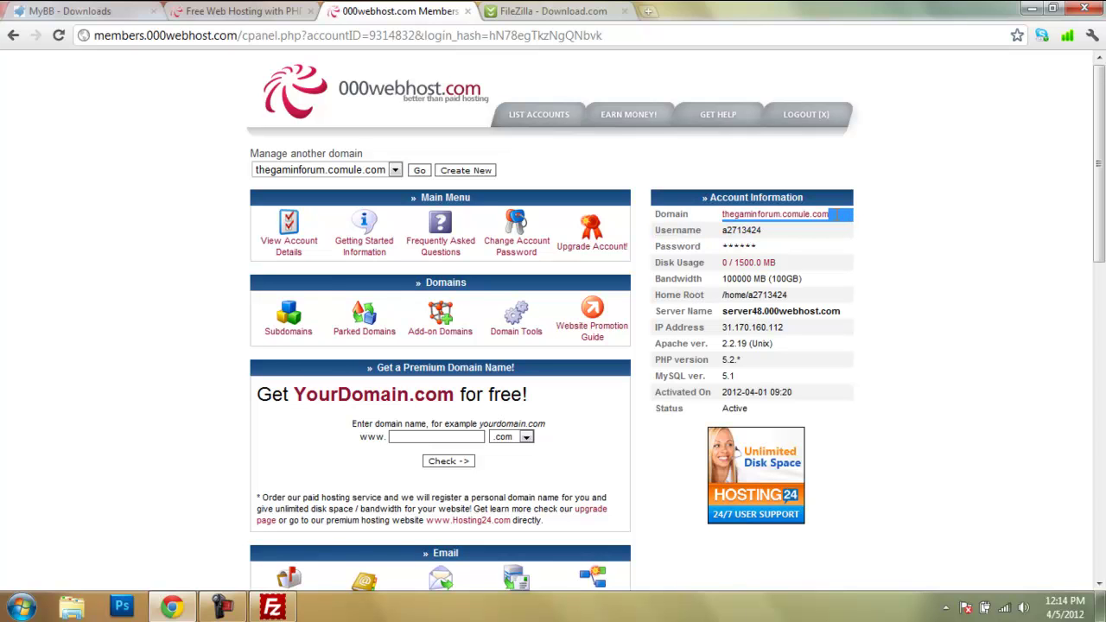
left_click(830, 214)
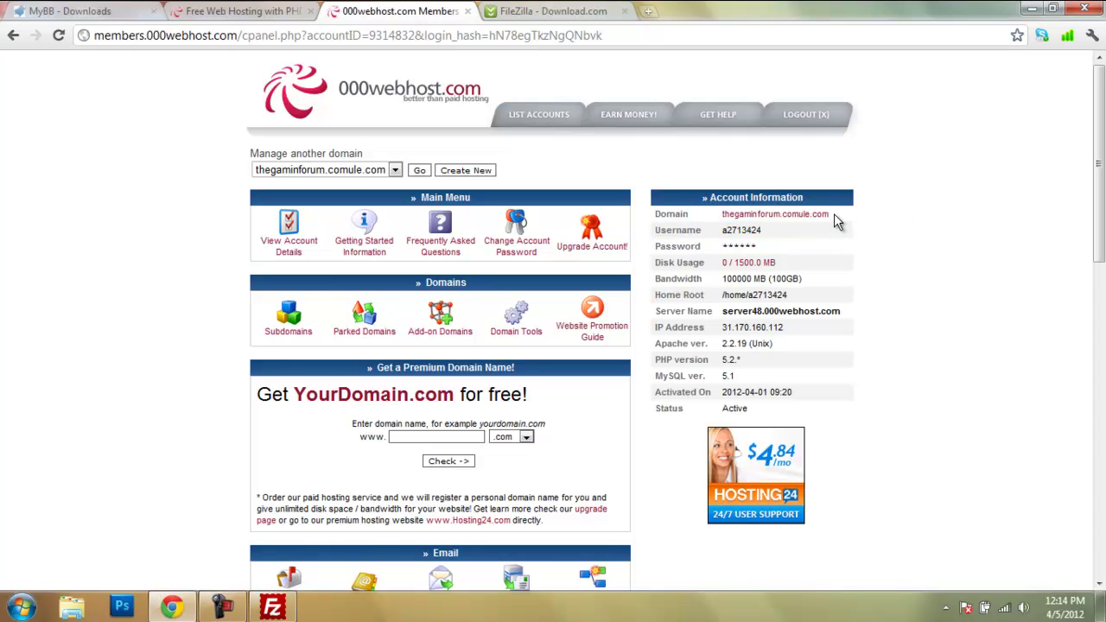
left_click_drag(835, 216, 726, 227)
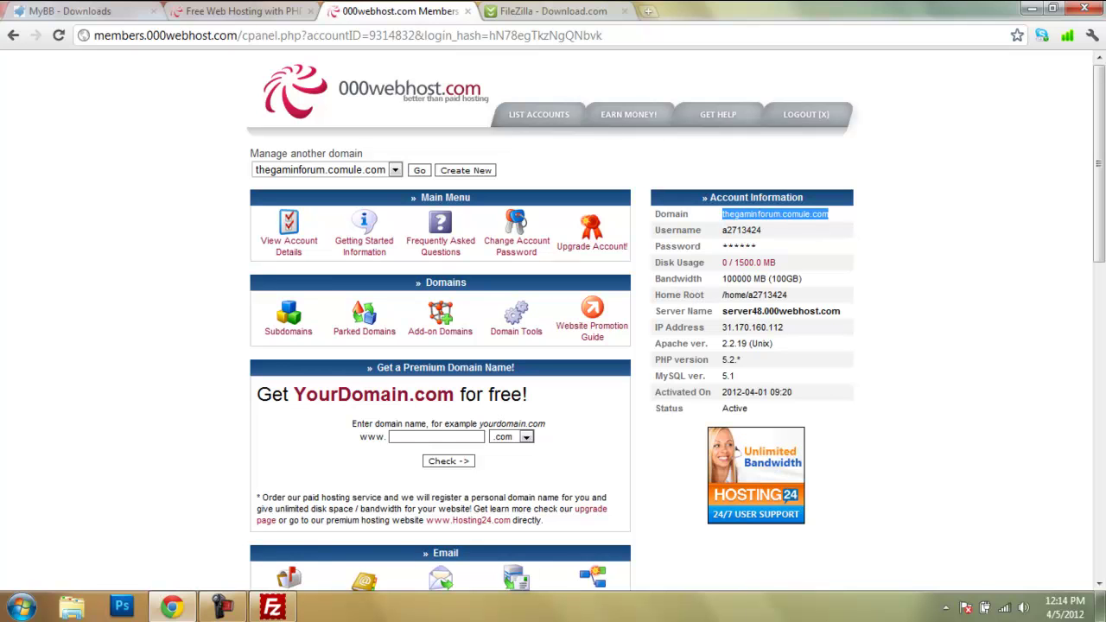
left_click(272, 607)
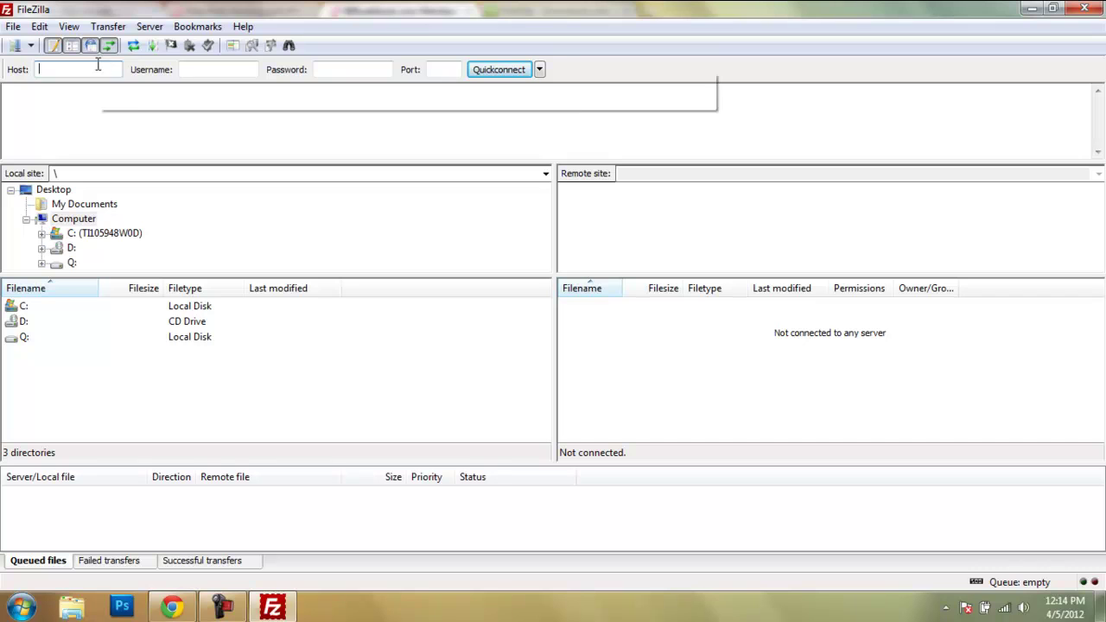
key("ctrl+v")
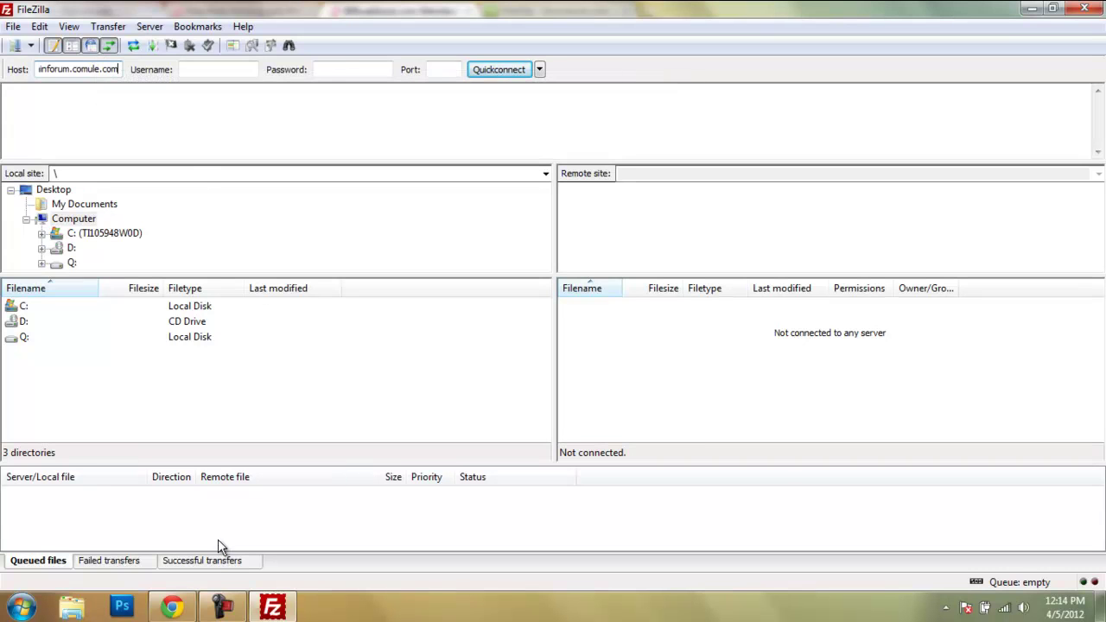
Fill in the 000webhost account username and the FTP password
left_click(190, 605)
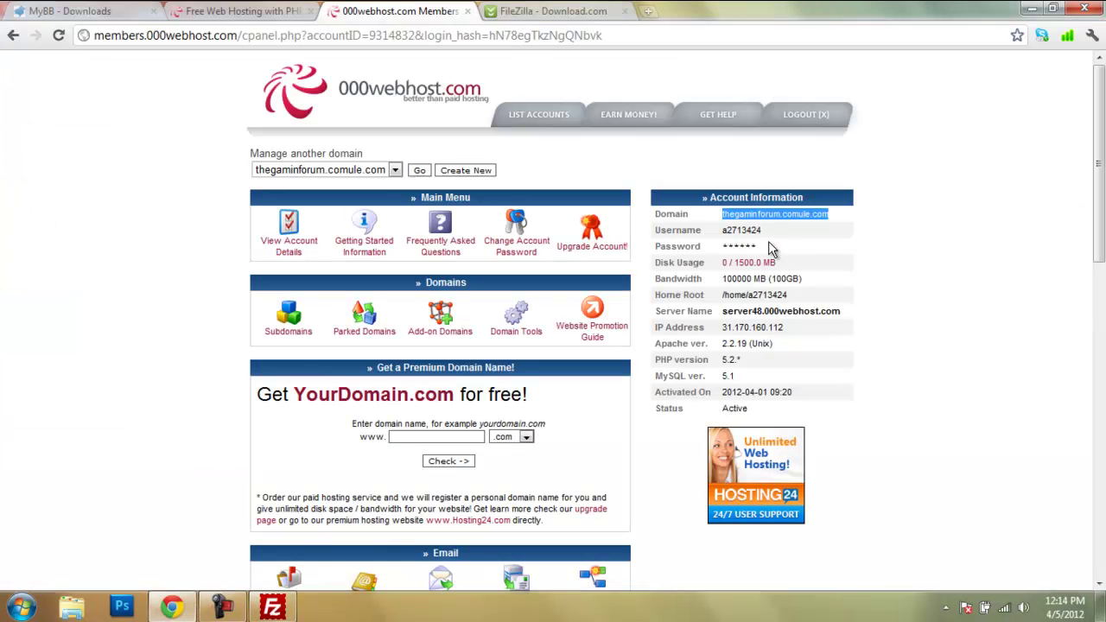
left_click_drag(764, 232, 725, 237)
key("ctrl+c")
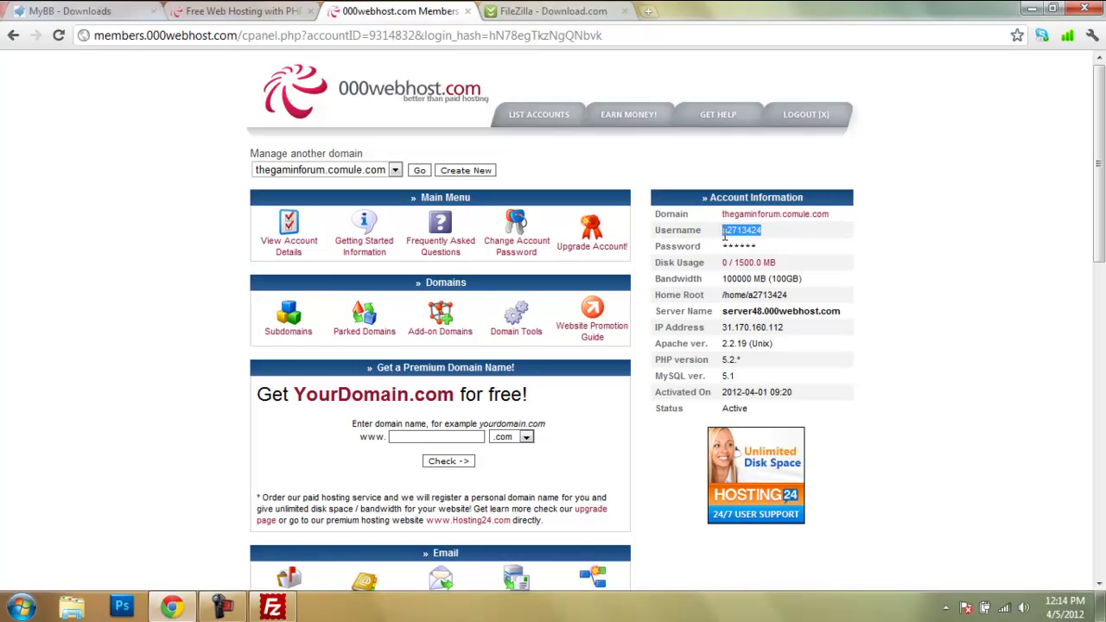
left_click(273, 608)
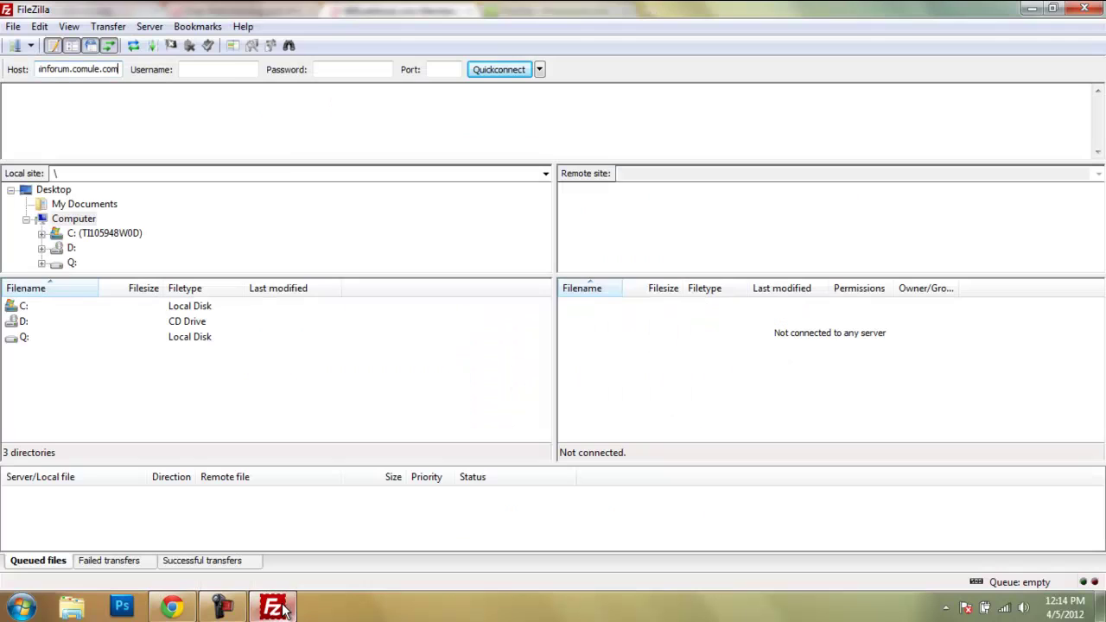
left_click(233, 69)
key("ctrl+v")
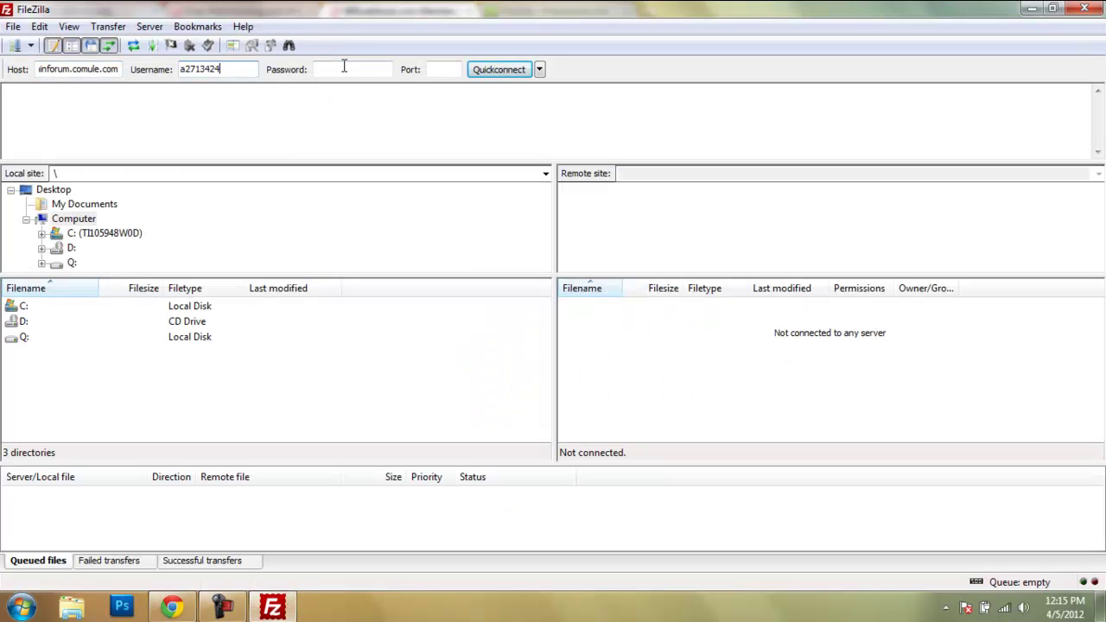
left_click(342, 70)
type("*****")
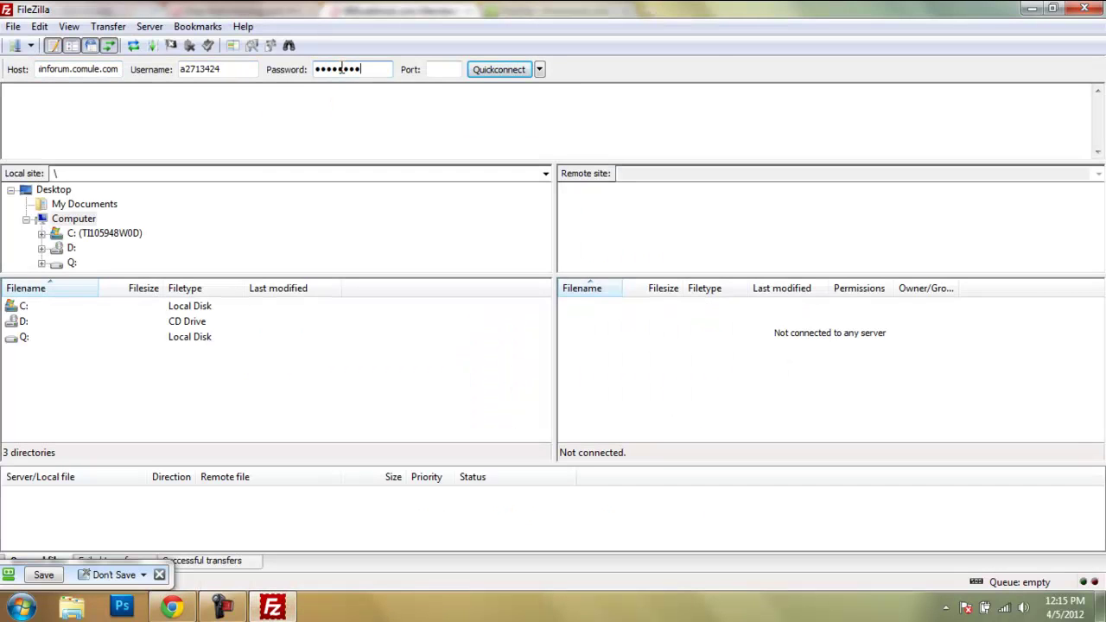
type("*")
Connect to the server and open the remote public_html folder
left_click(486, 71)
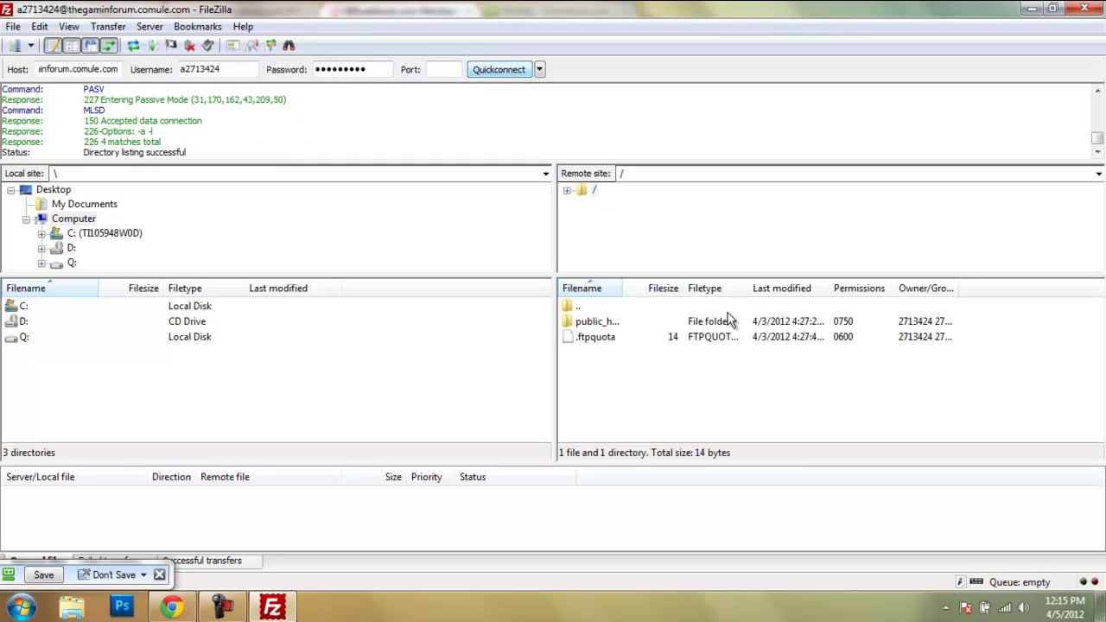
left_click(644, 337)
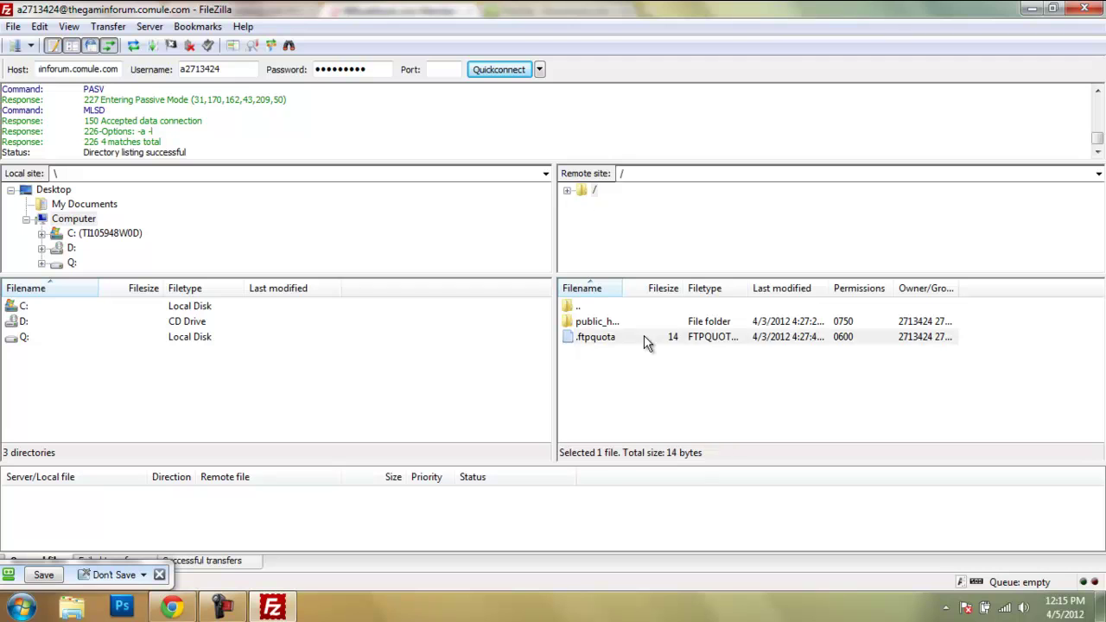
double_click(628, 322)
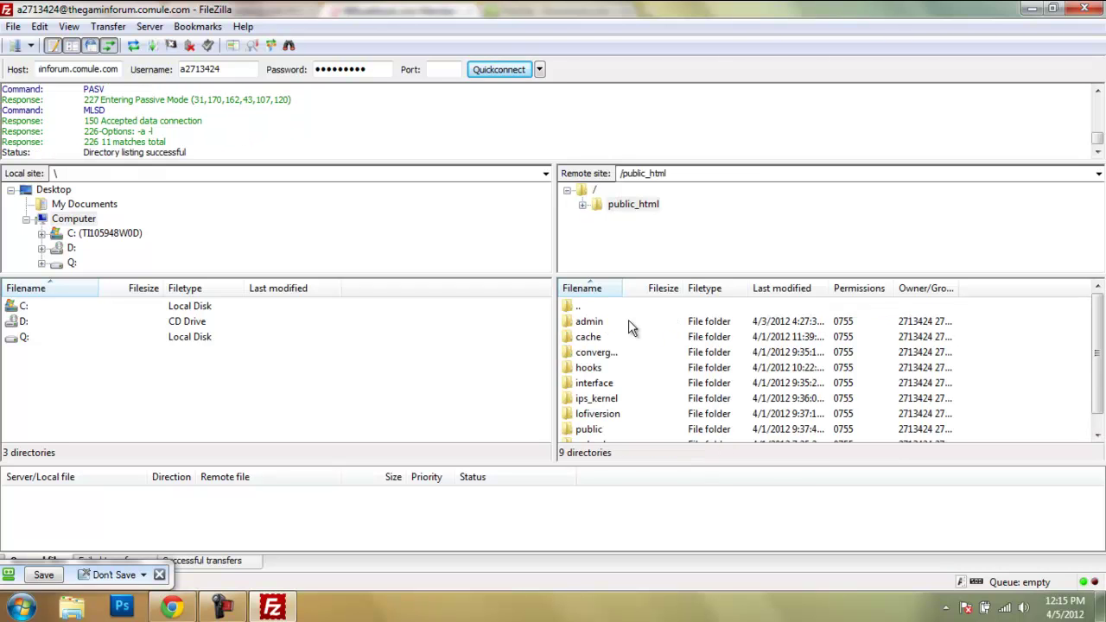
Select all nine folders in remote public_html and delete them from the server
left_click(891, 308)
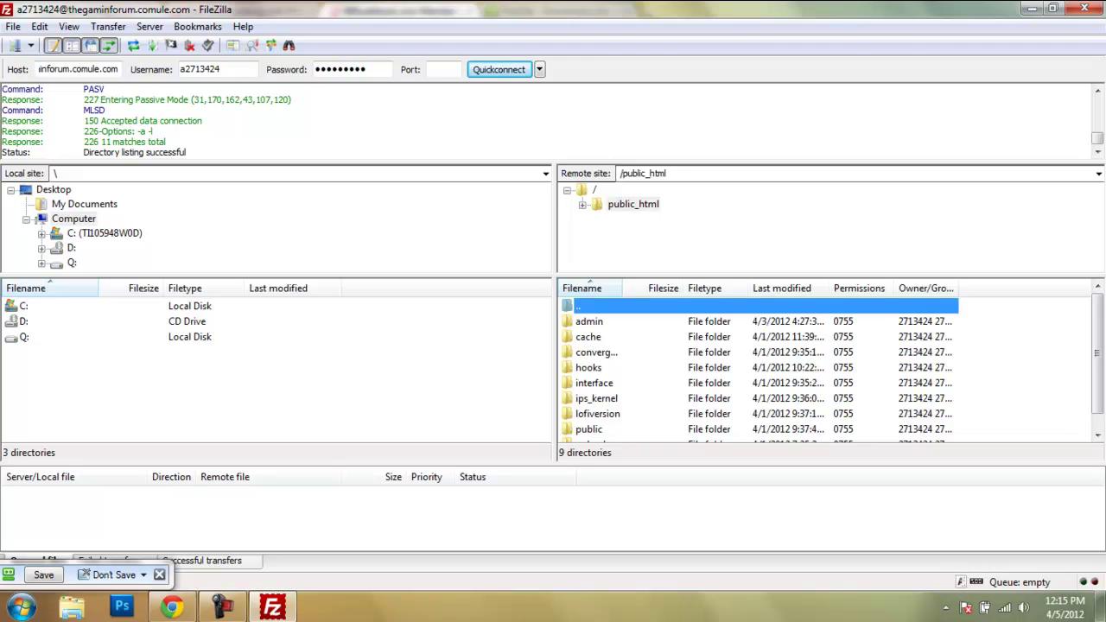
left_click(1098, 435)
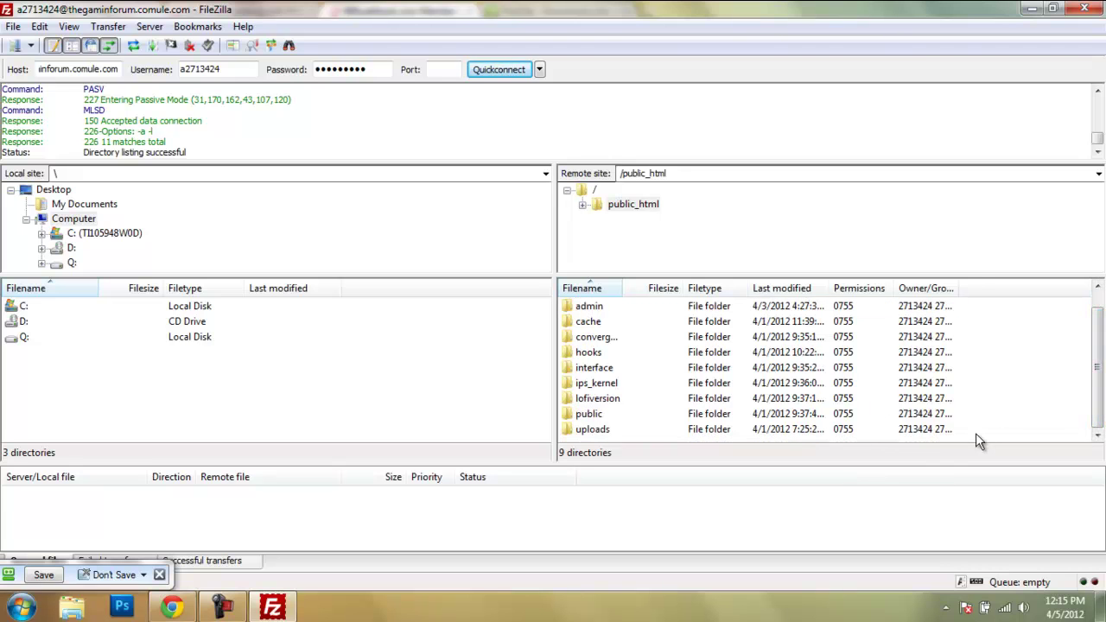
mouse_move(976, 433)
left_mouse_down()
mouse_move(857, 290)
mouse_move(854, 317)
left_mouse_up()
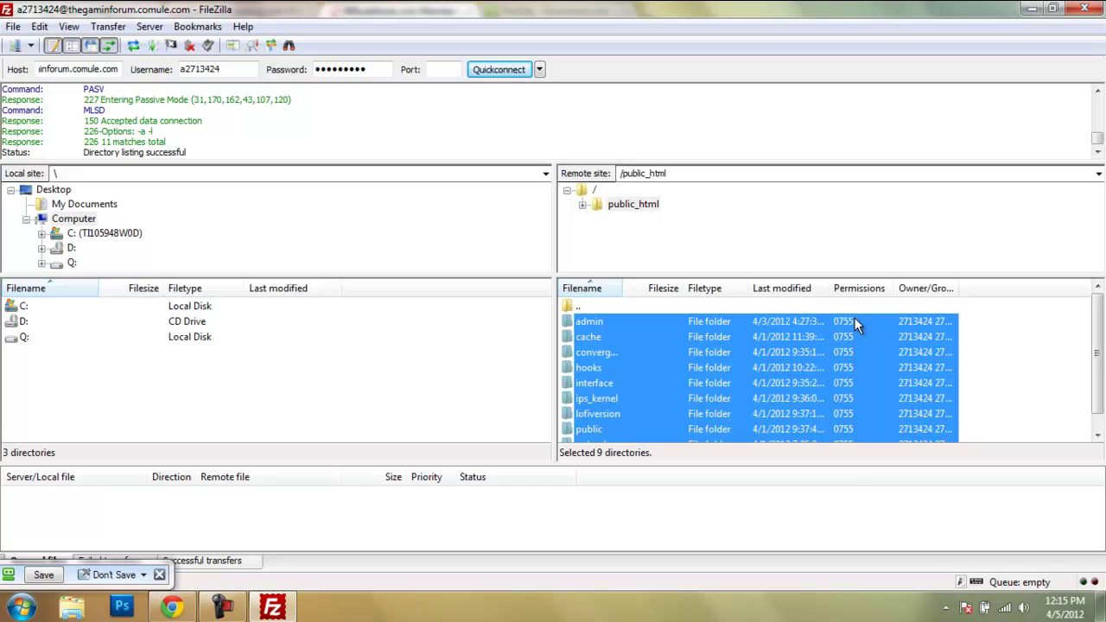
key("Delete")
key("Return")
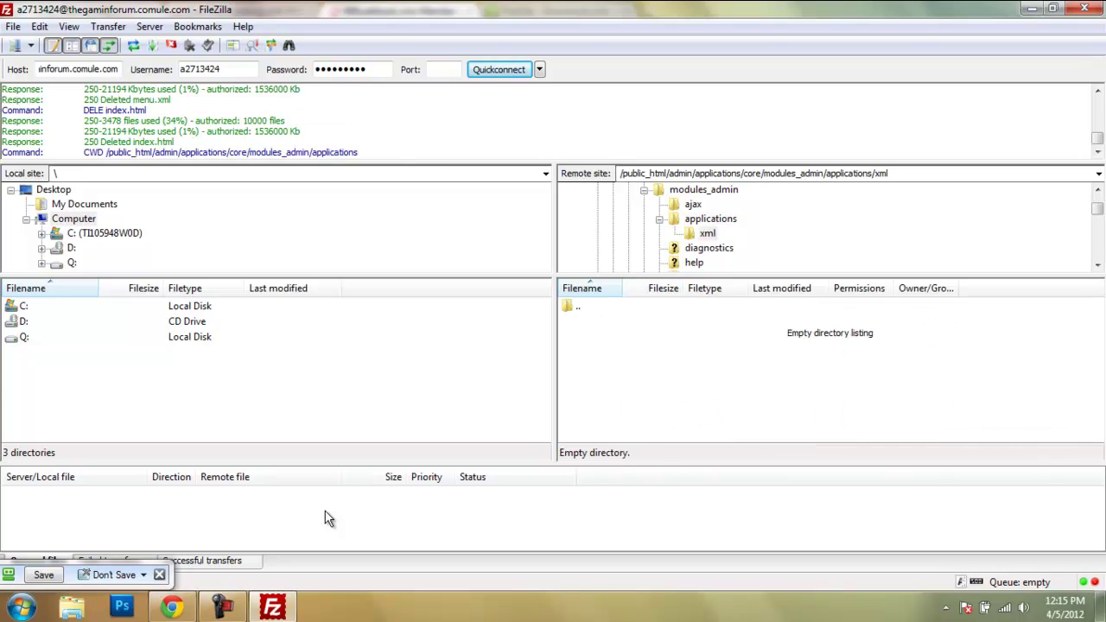
left_click(235, 603)
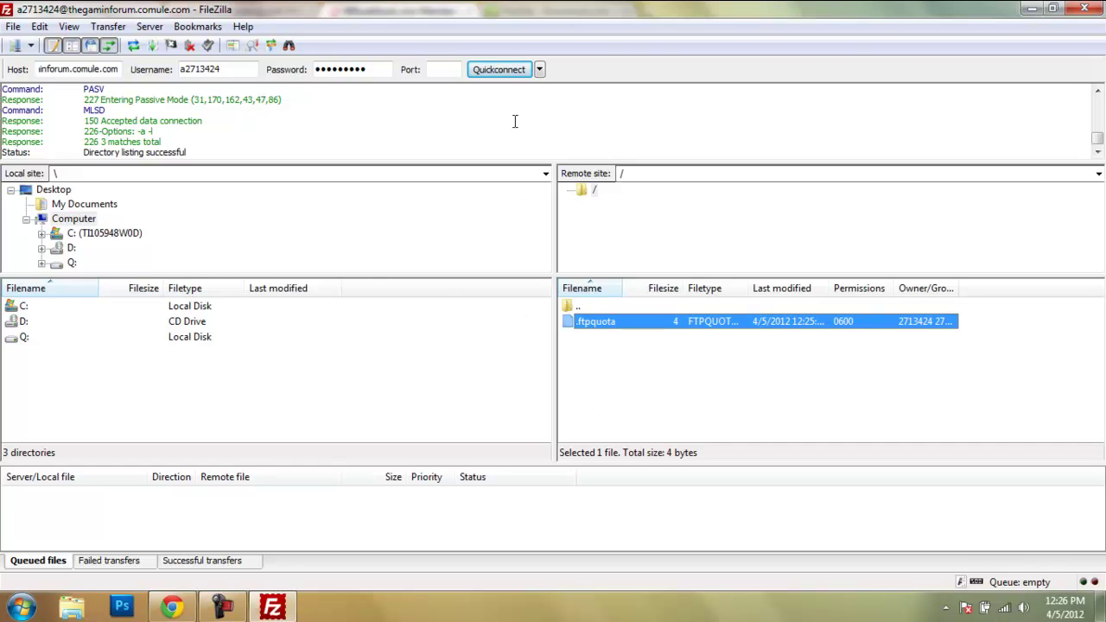
Create a new public_html directory in the server root and open it
right_click(614, 342)
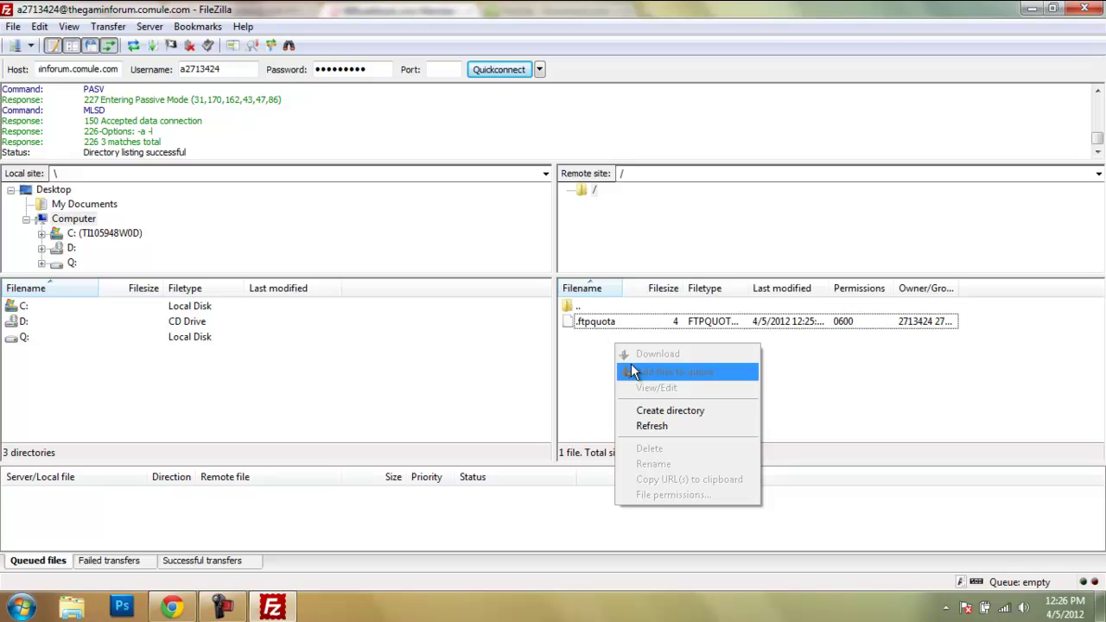
left_click(655, 411)
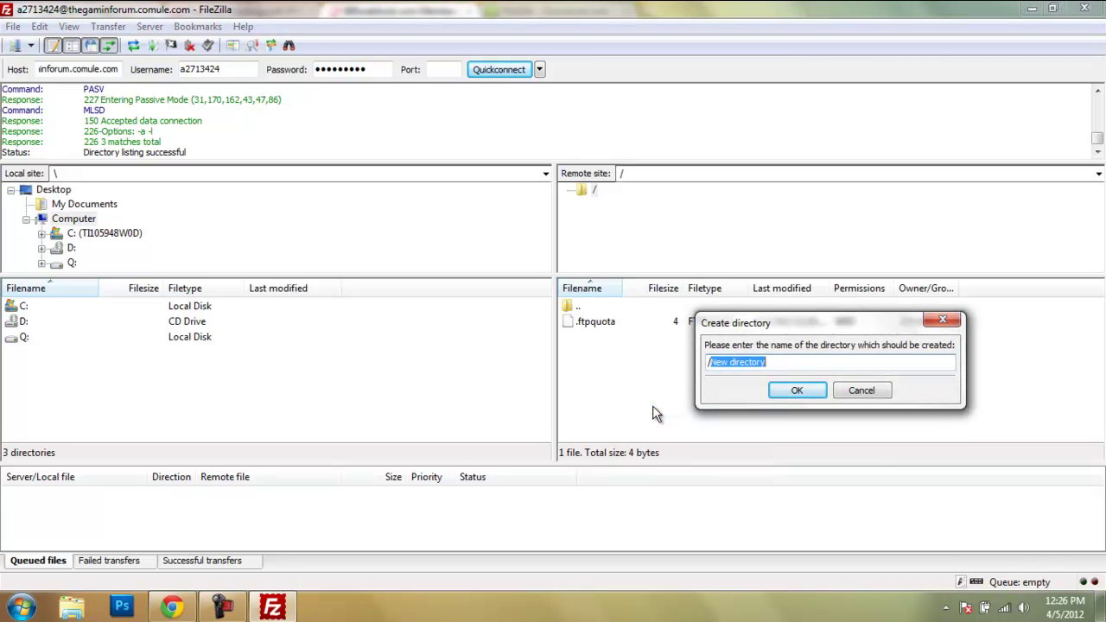
key("BackSpace")
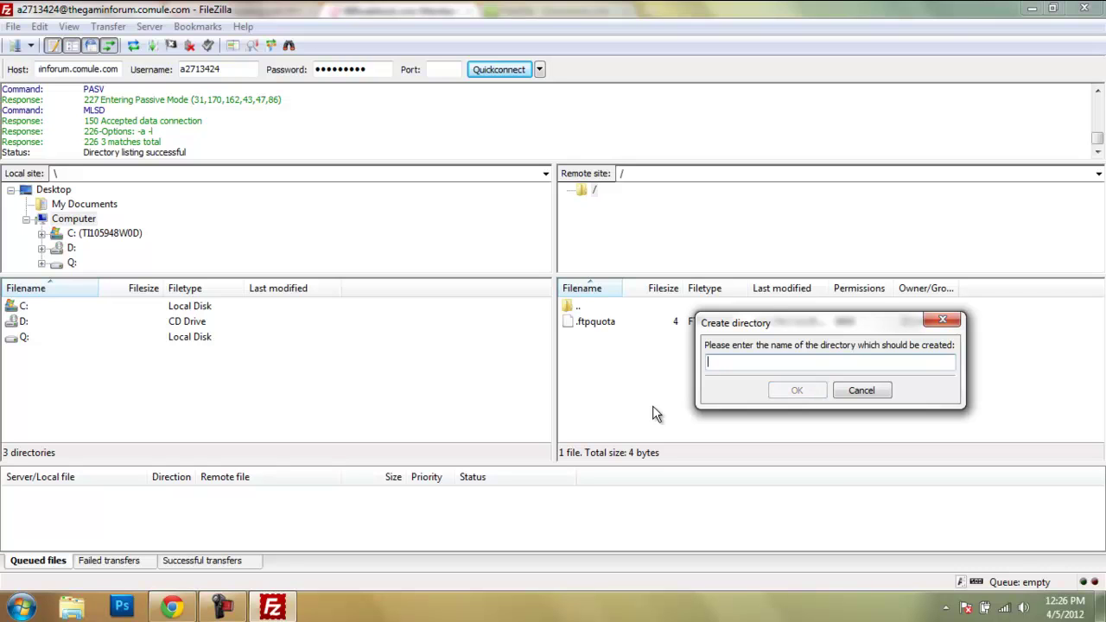
type("public")
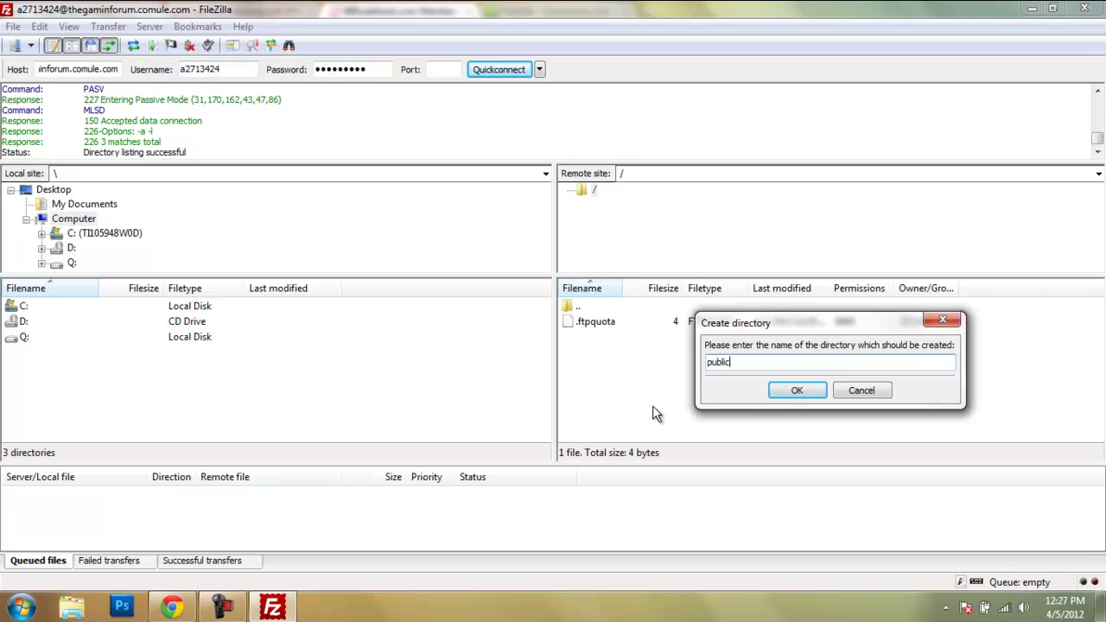
type("_ht")
type("ml")
key("Return")
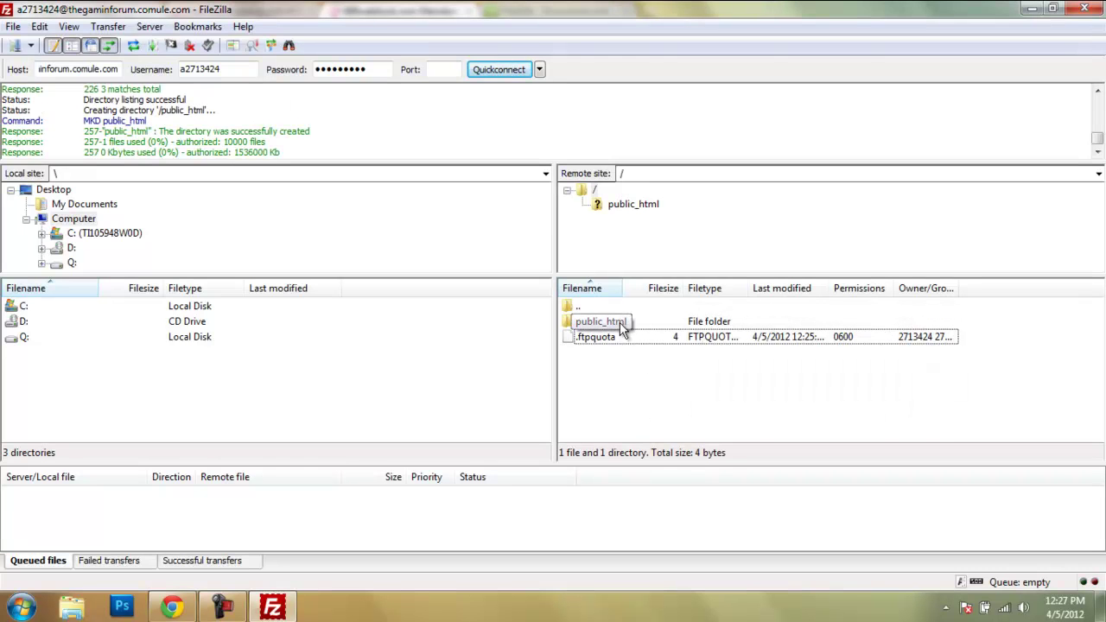
left_click(619, 325)
double_click(621, 326)
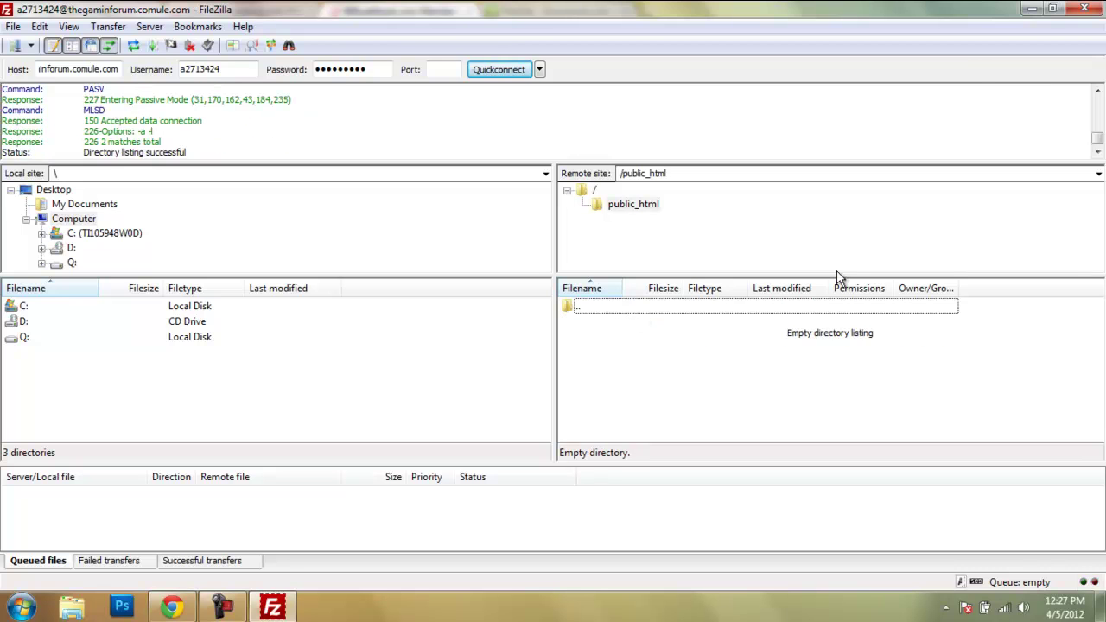
Open the desktop Upload folder and drag all 46 items into remote public_html
left_click(1053, 7)
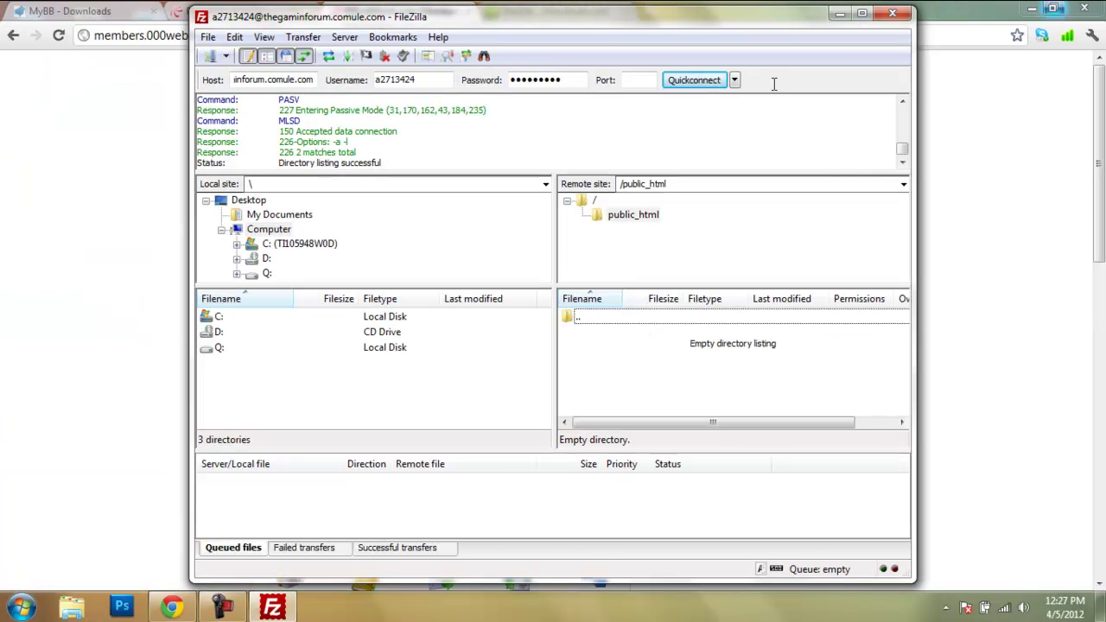
left_click(1024, 9)
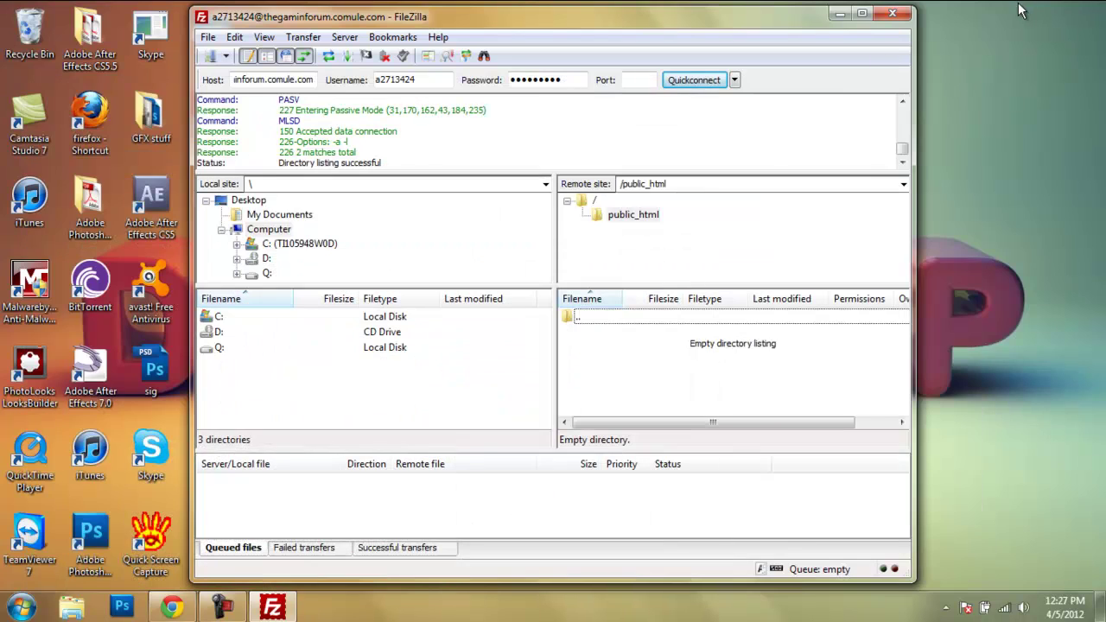
mouse_move(555, 22)
left_mouse_down()
mouse_move(618, 16)
mouse_move(709, 42)
left_mouse_up()
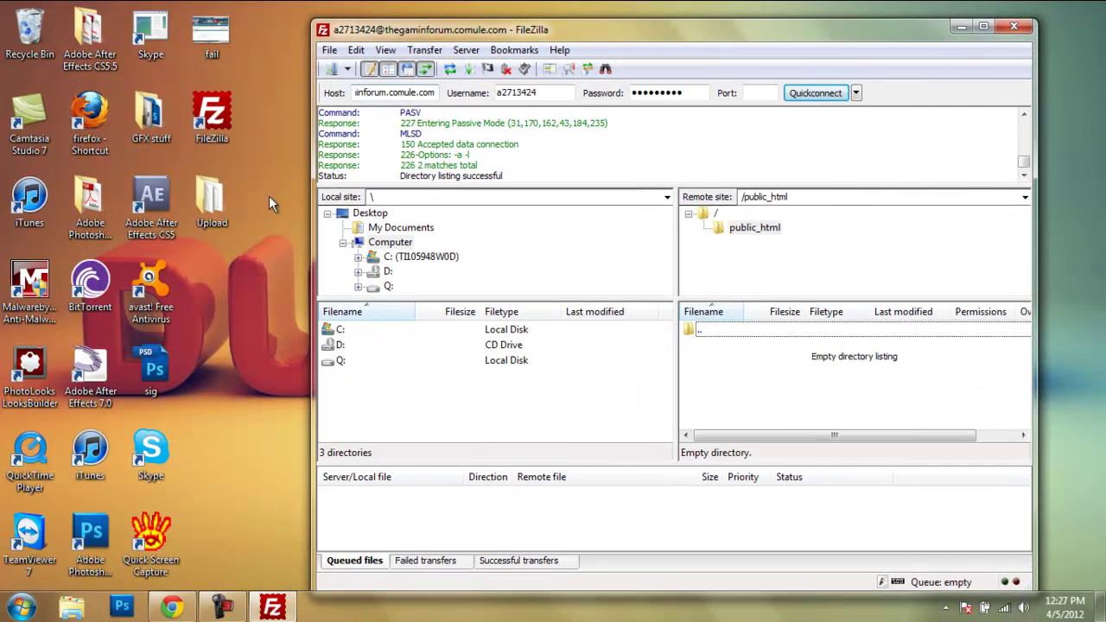
double_click(222, 200)
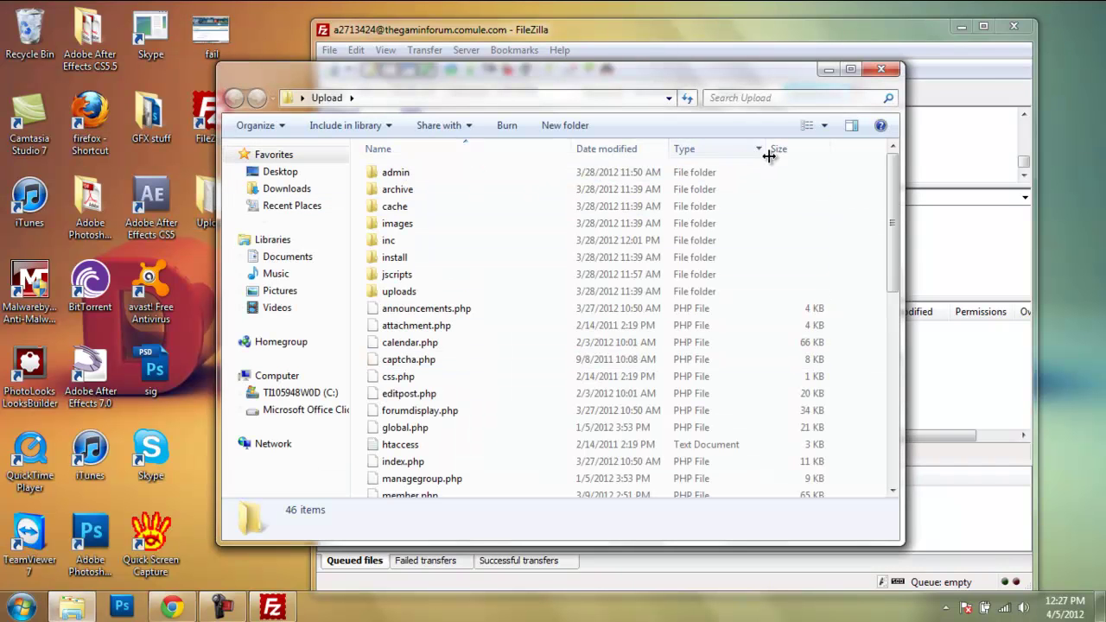
left_click(646, 179)
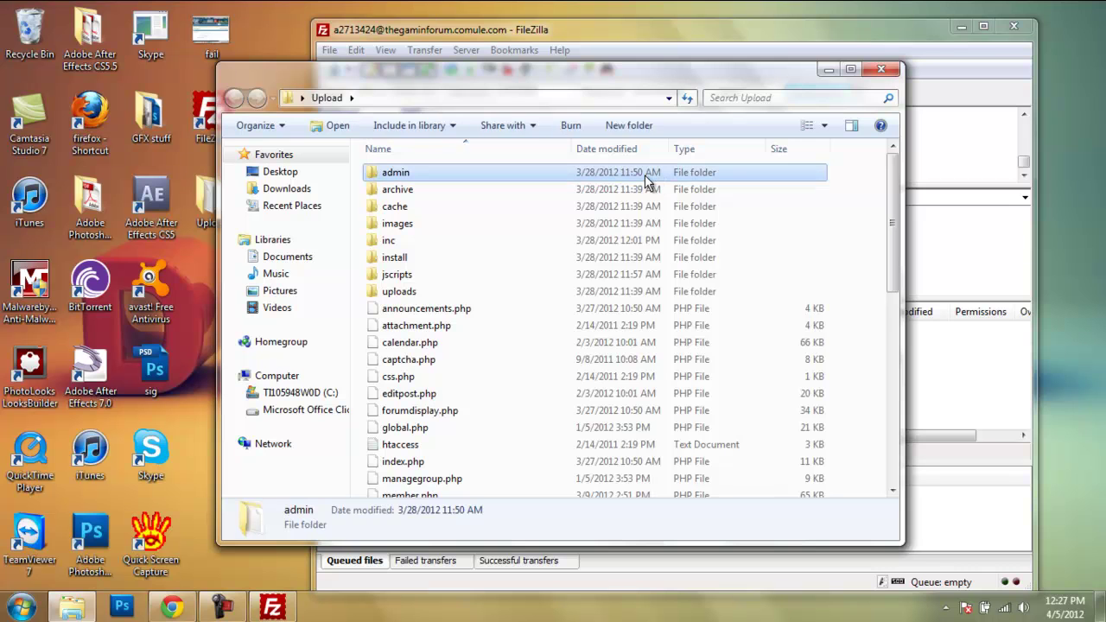
key("ctrl+a")
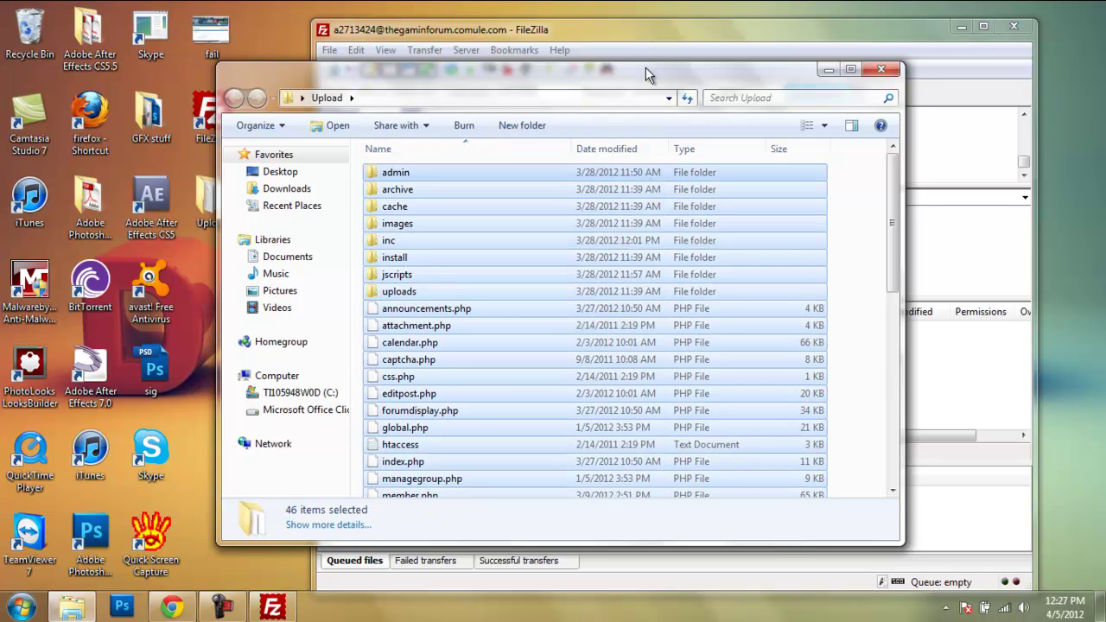
left_click_drag(646, 68, 378, 191)
mouse_move(519, 414)
left_mouse_down()
mouse_move(542, 343)
mouse_move(683, 365)
left_mouse_up()
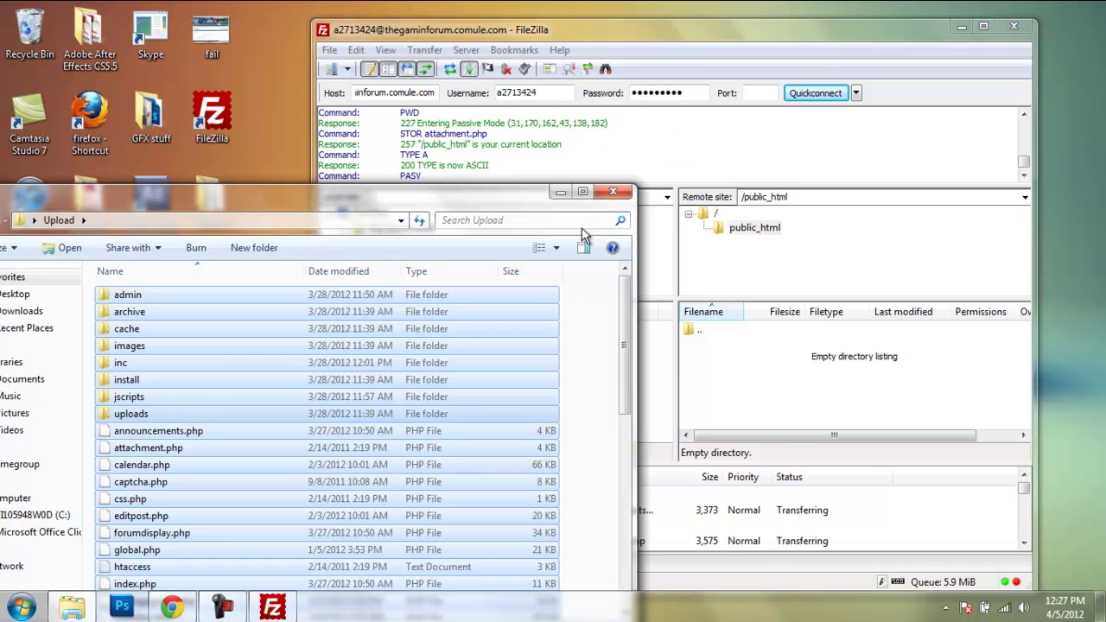
Maximize FileZilla and wait until all 789 transfers complete and the queue empties
left_click(562, 193)
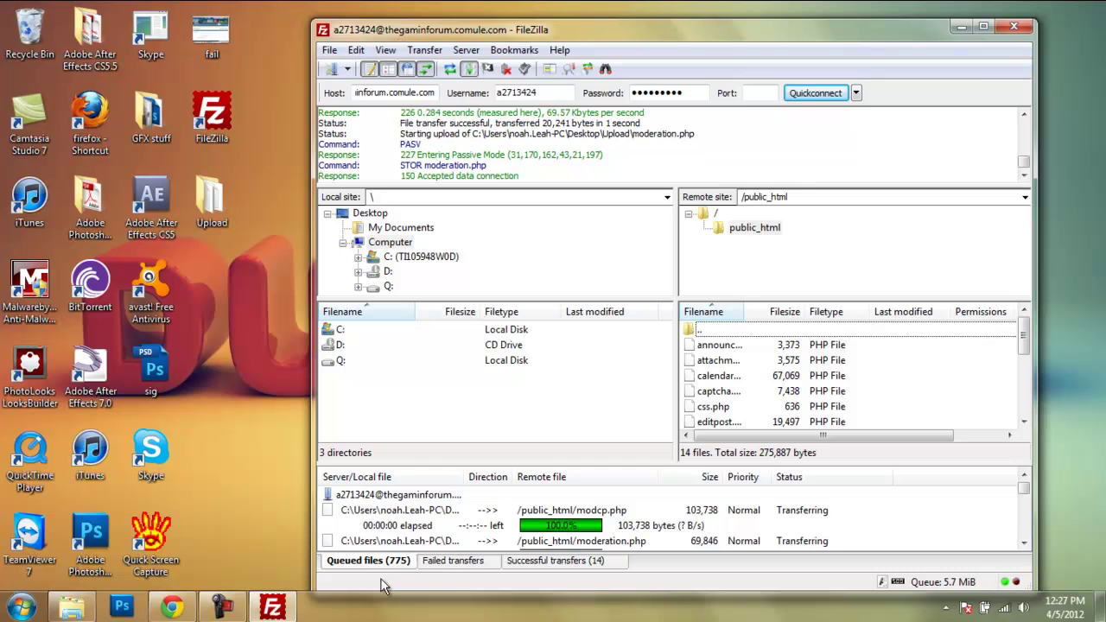
left_click(983, 26)
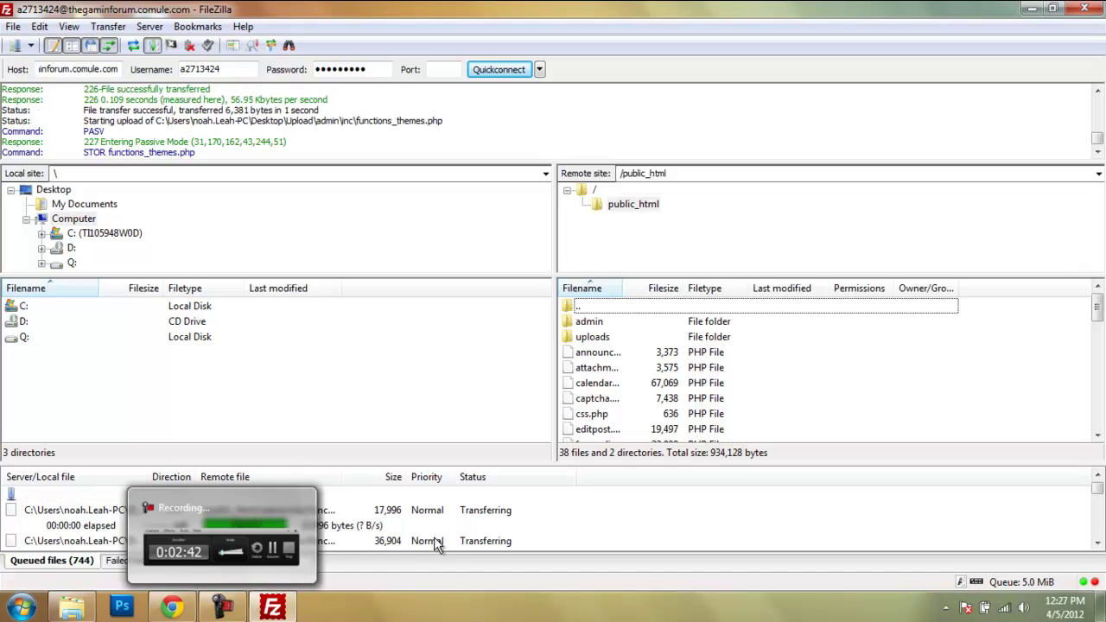
left_click(222, 608)
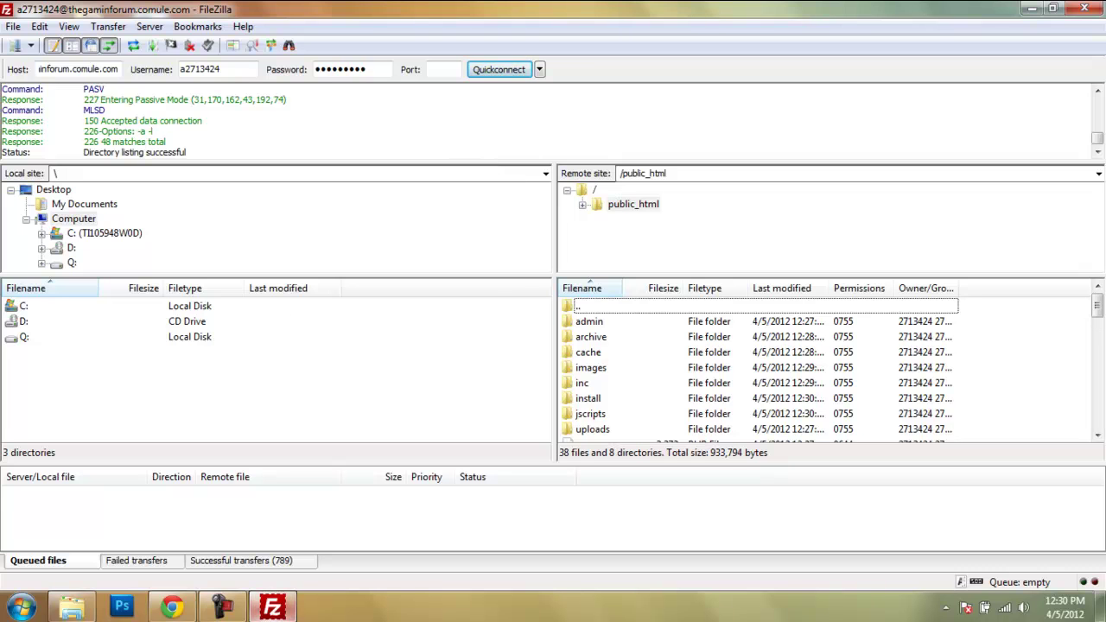
Load the forum domain's /install/ address in the browser
left_click(272, 607)
left_click(172, 608)
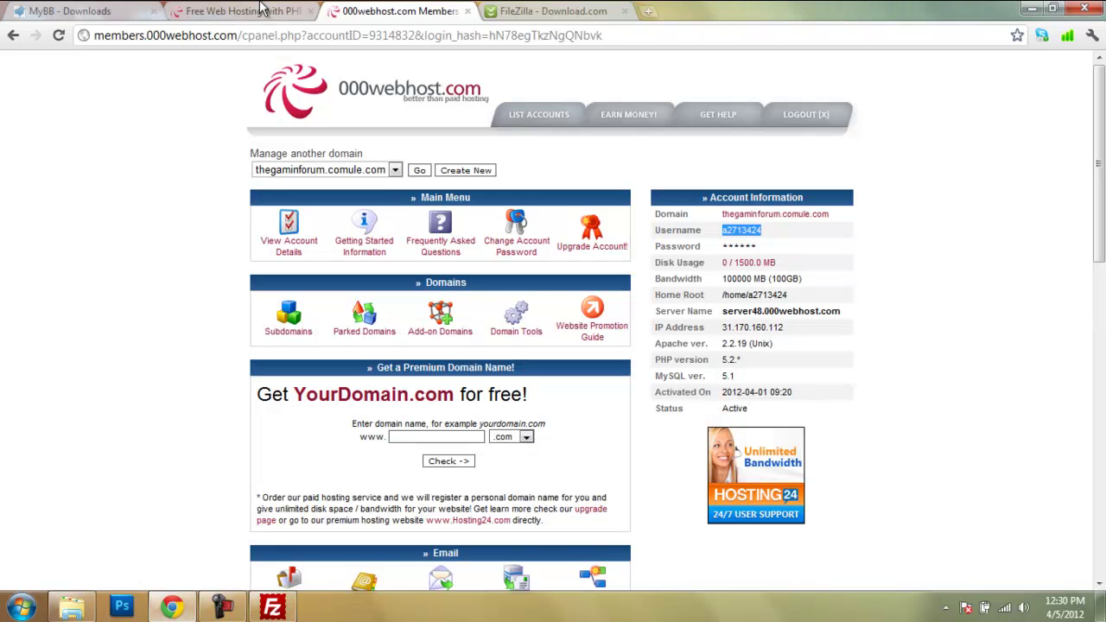
left_click(745, 213)
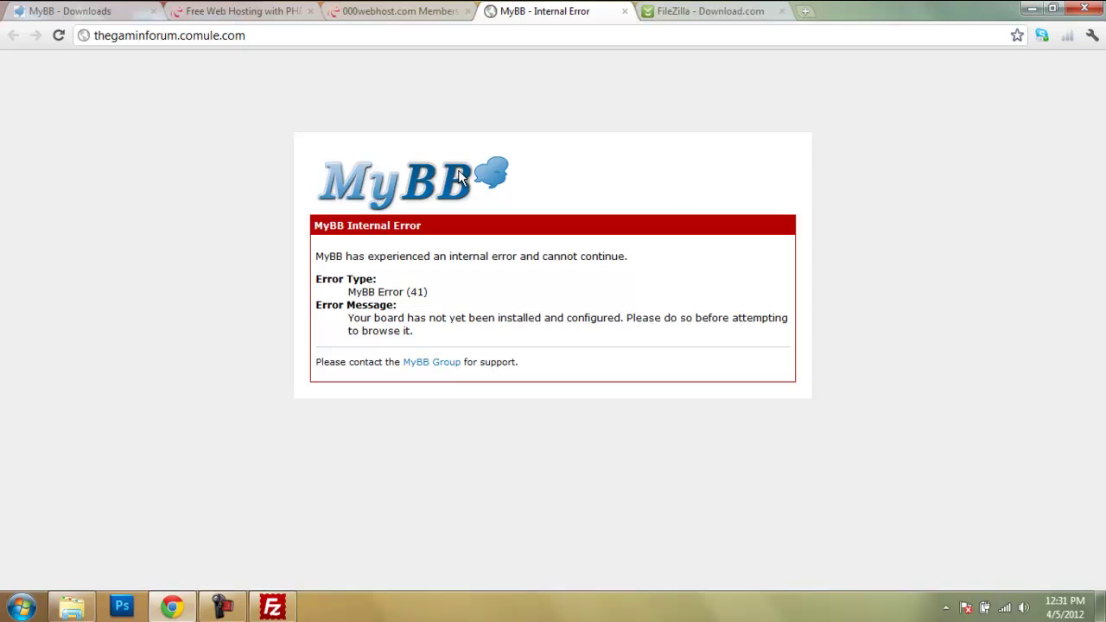
left_click(275, 39)
type("/inst")
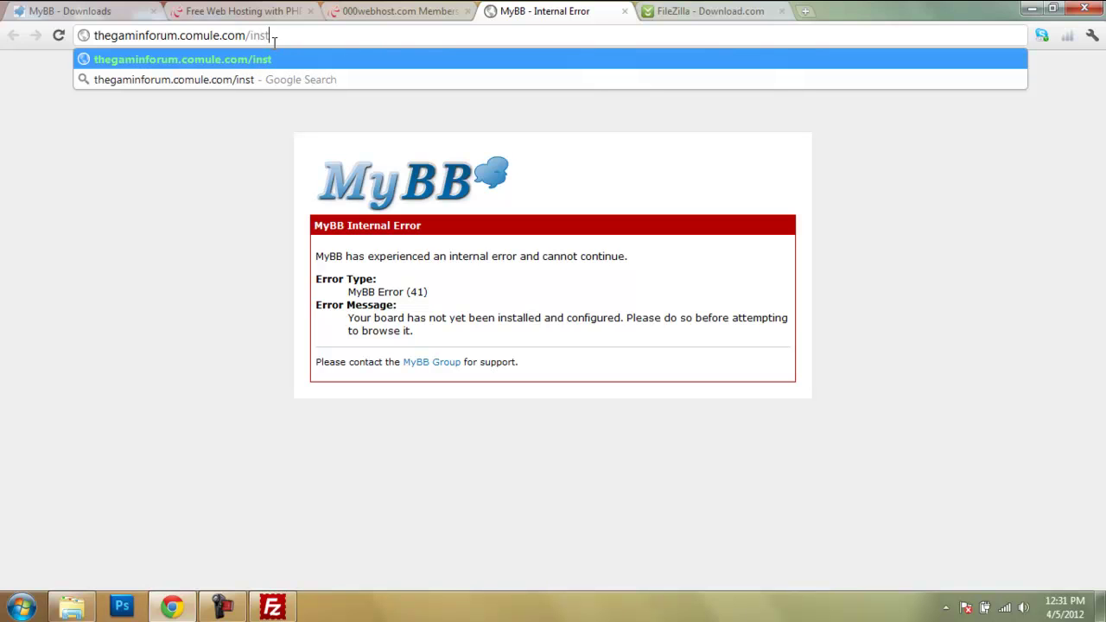
type("all/")
key("Return")
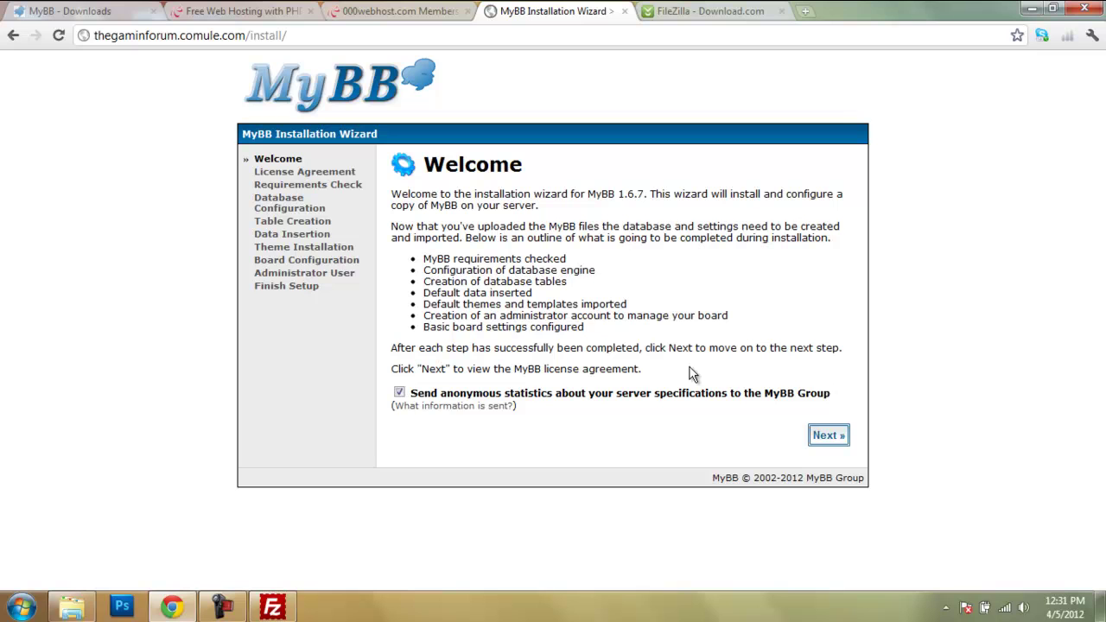
Advance the MyBB wizard past Welcome and License Agreement to Database Configuration
left_click(812, 435)
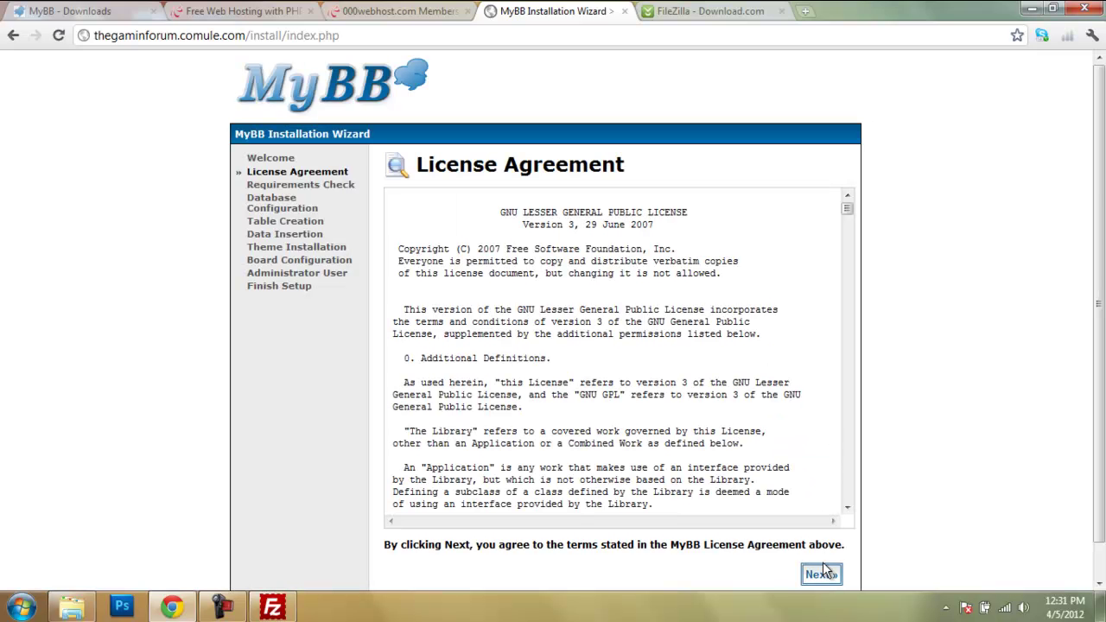
left_click(821, 577)
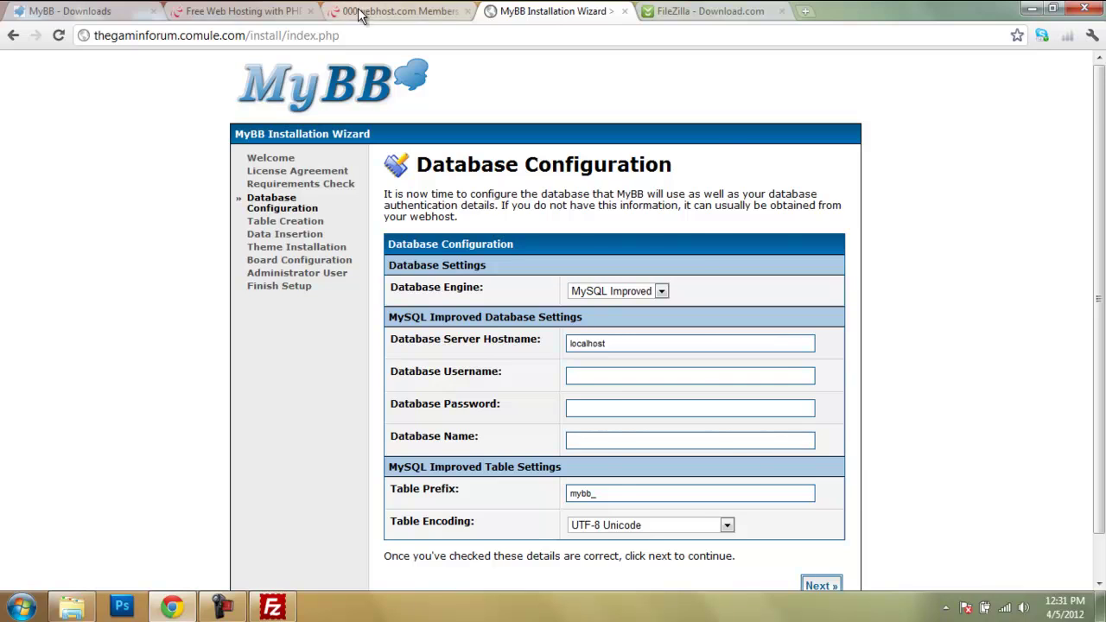
left_click(242, 10)
Copy the MySQL host address from 000webhost's MySQL databases page, then return to the installer
left_click(341, 10)
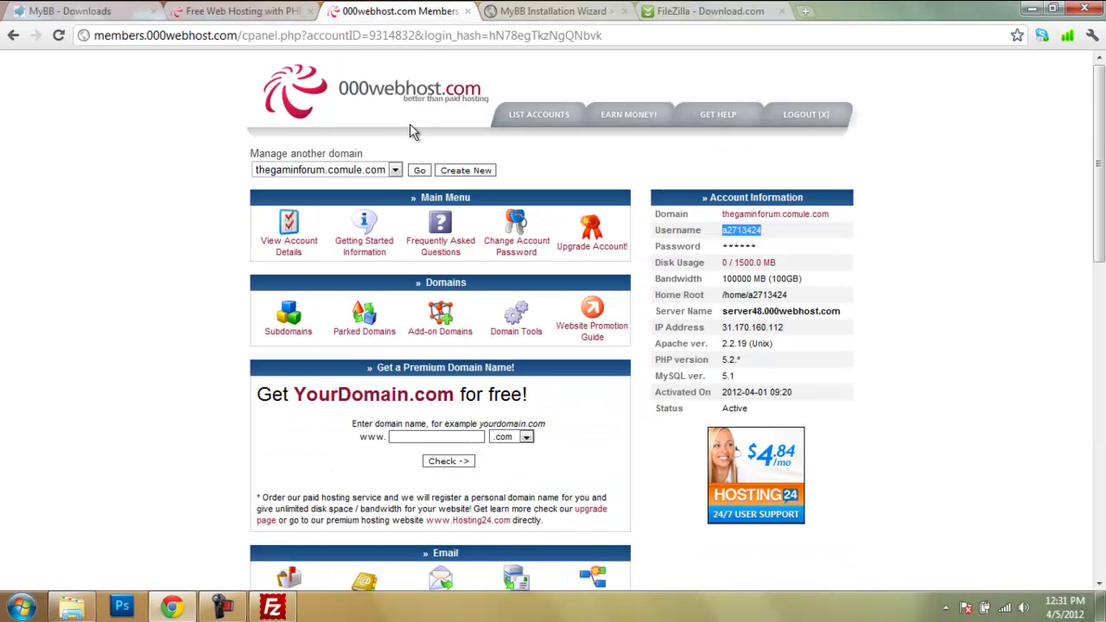
left_click_drag(1104, 125, 1104, 248)
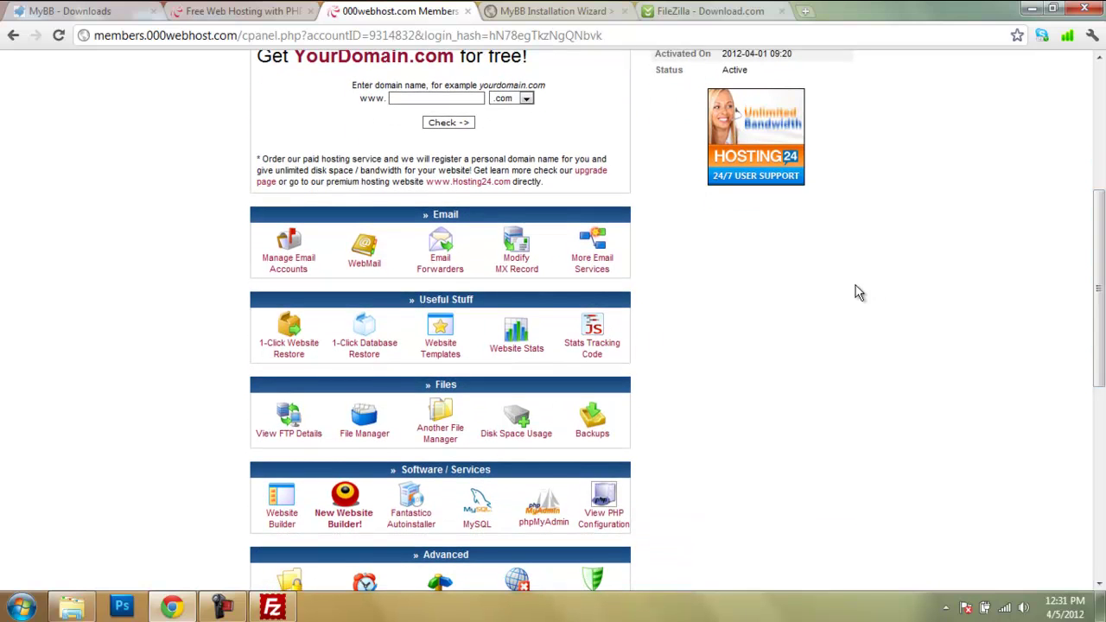
scroll(852, 320, "down", 1)
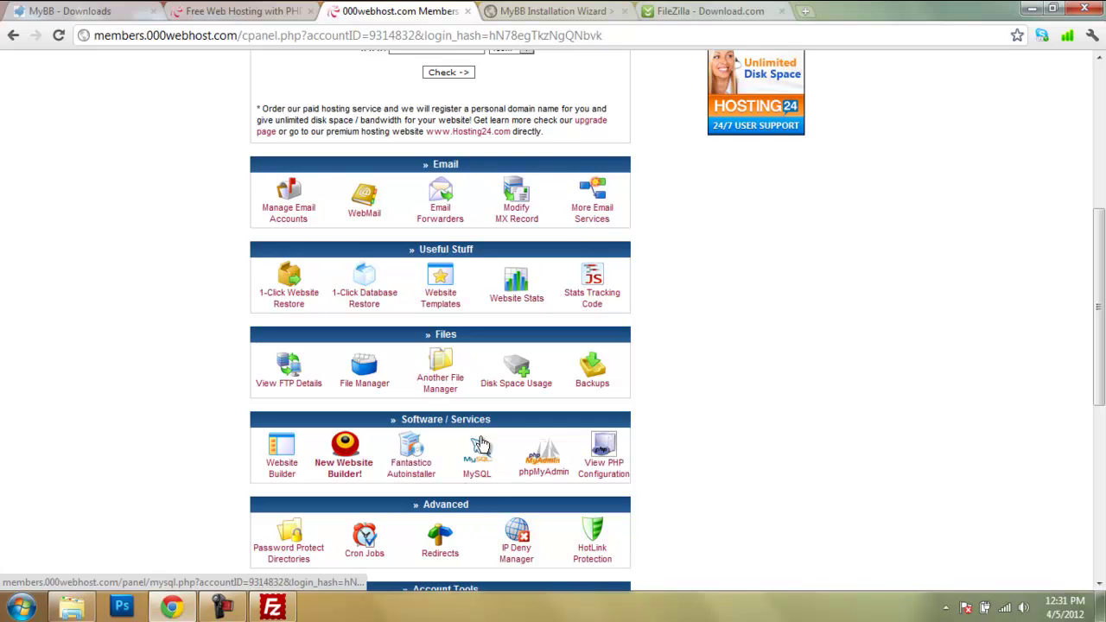
left_click(478, 476)
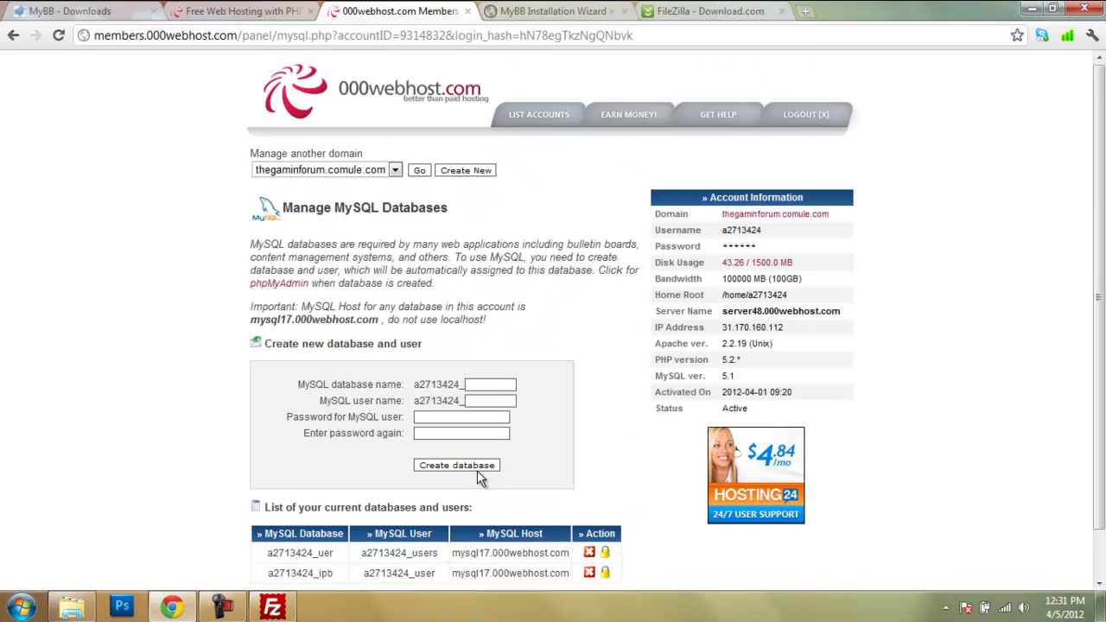
left_click(494, 384)
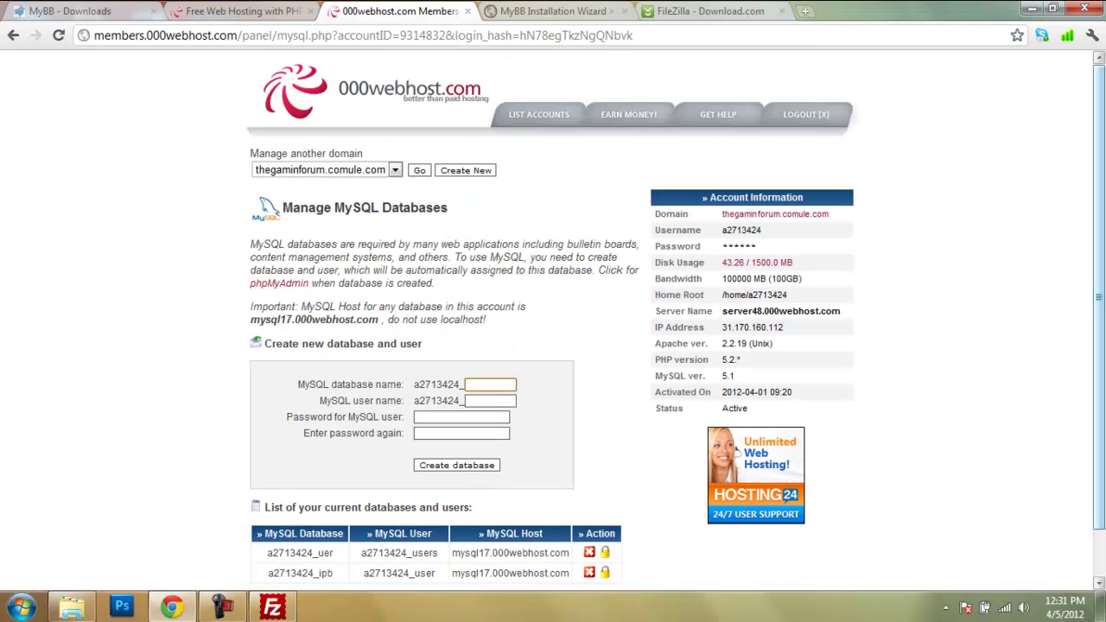
scroll(967, 307, "down", 1)
type("mybb")
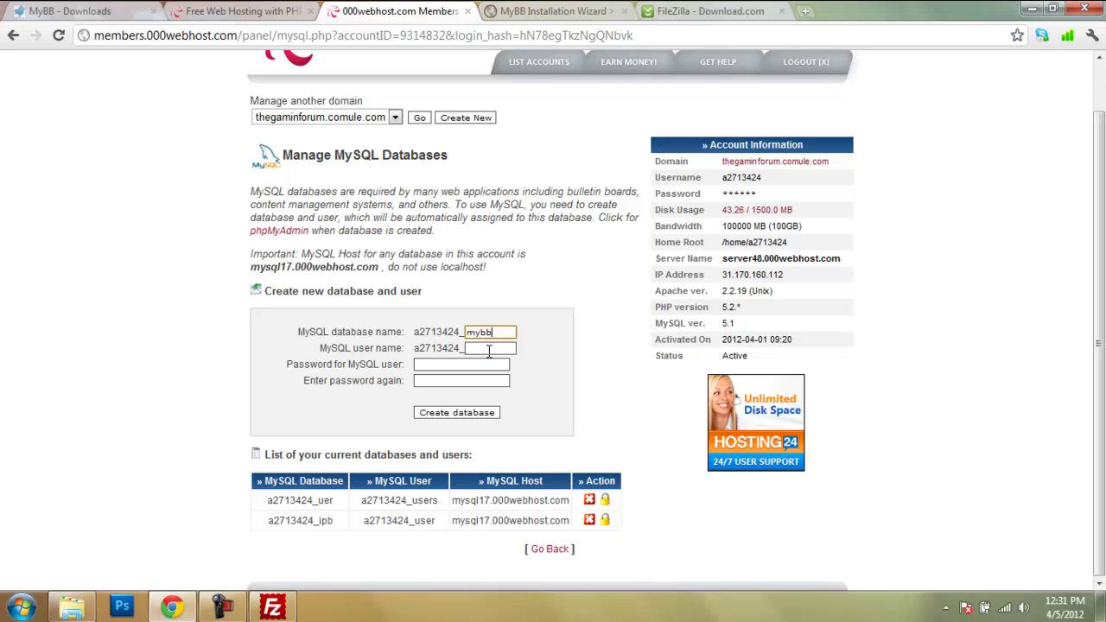
key("BackSpace")
key("BackSpace")
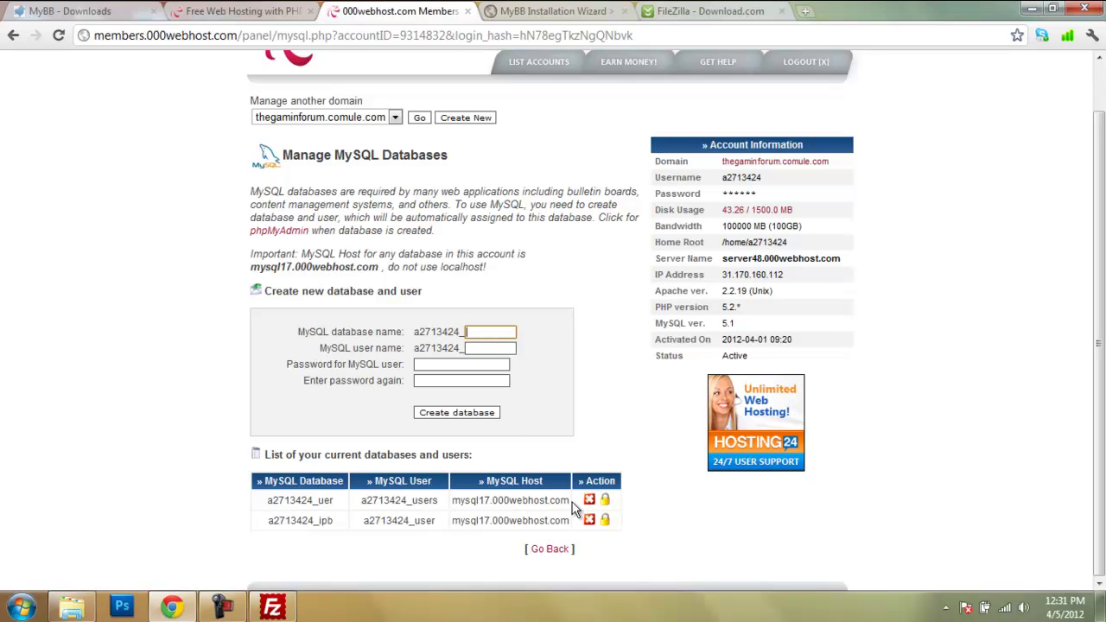
left_click_drag(570, 501, 459, 502)
key("ctrl+c")
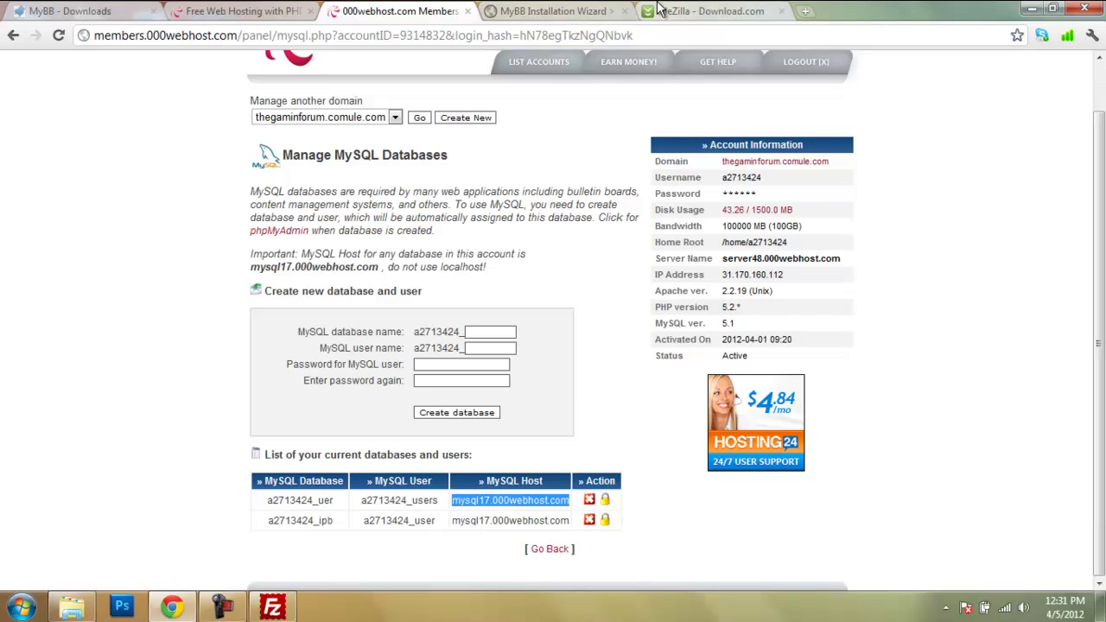
left_click(586, 9)
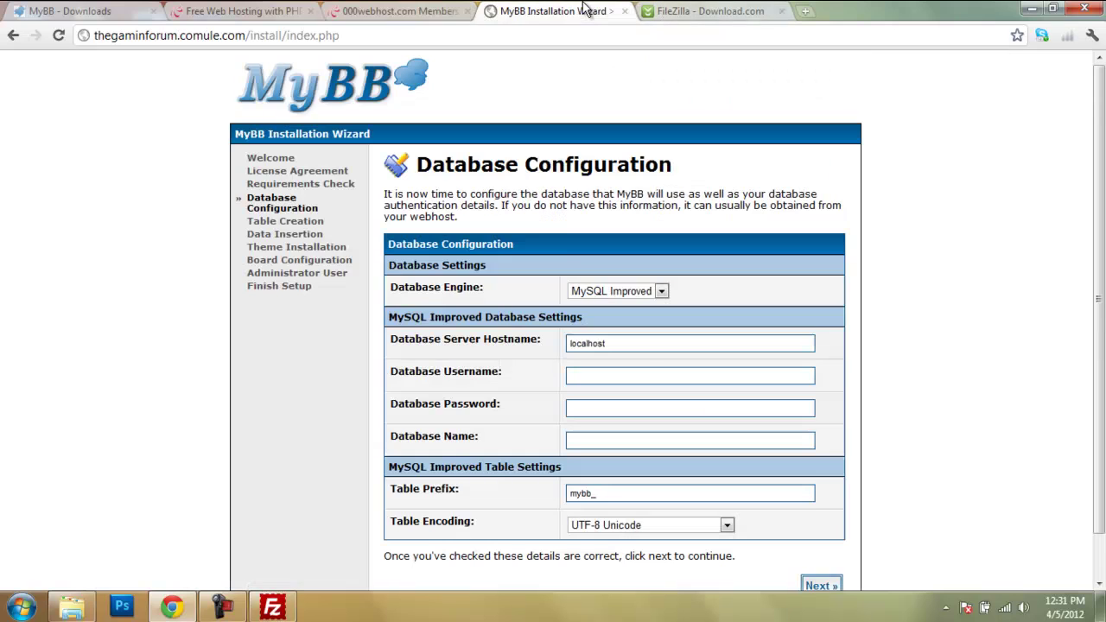
Replace the localhost hostname with the pasted MySQL host mysql17.000webhost.com
left_click(620, 343)
left_click_drag(619, 343, 572, 345)
left_click(572, 345)
key("Delete")
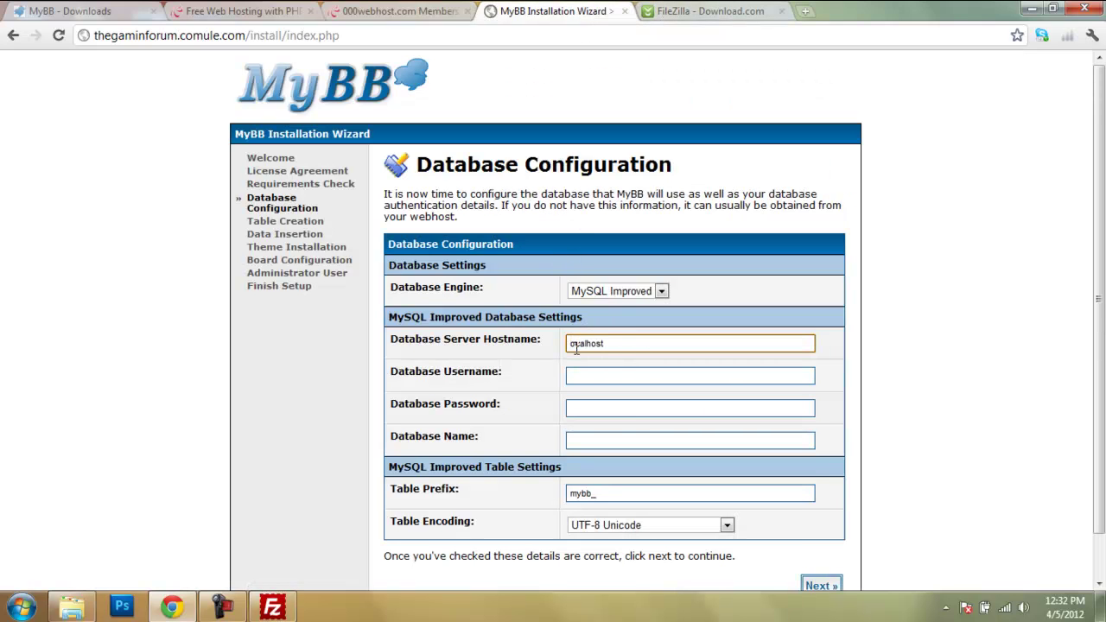
key("Delete")
key("Delete")
key("Delete")
key("Delete")
key("Delete")
key("Delete")
key("ctrl+v")
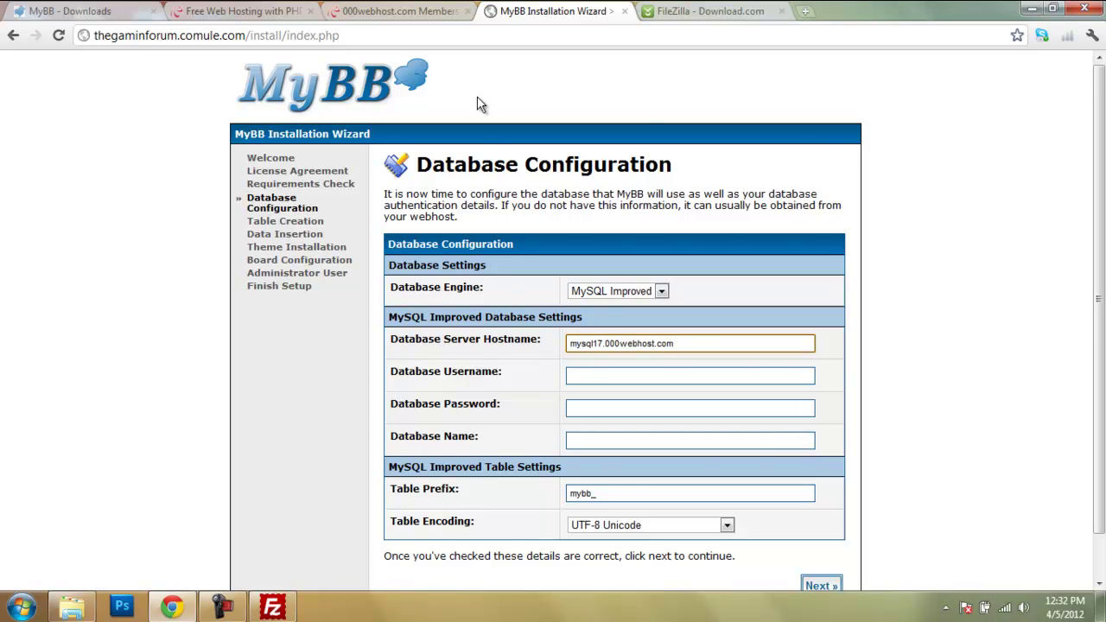
Copy the MySQL user name from the cPanel list into the Username field
left_click(446, 10)
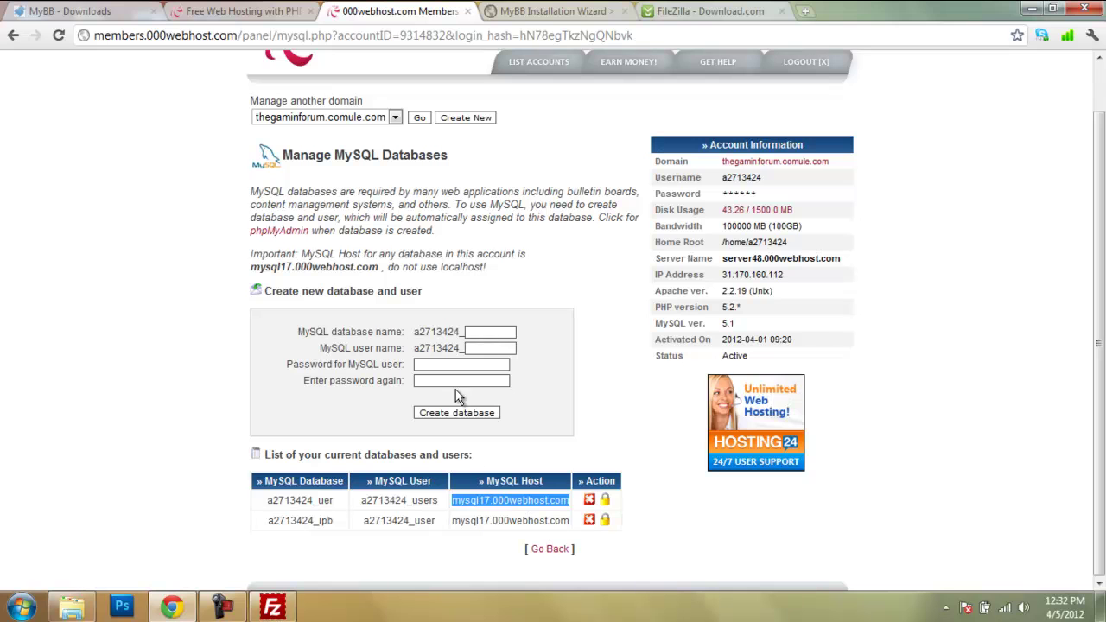
left_click_drag(440, 502, 363, 504)
key("ctrl+c")
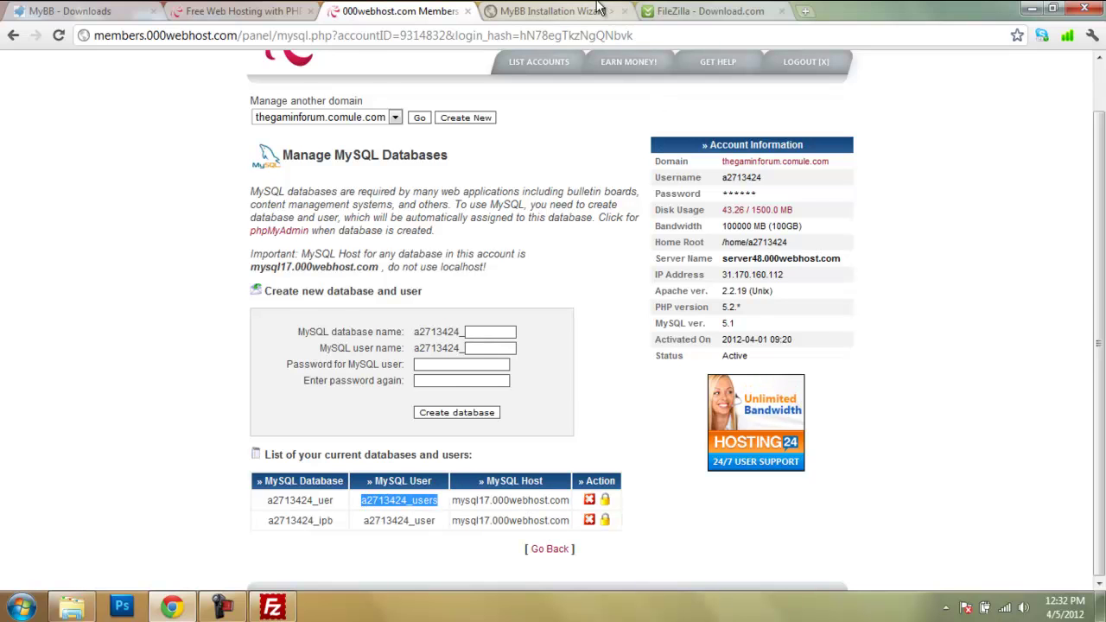
left_click(553, 10)
left_click(598, 376)
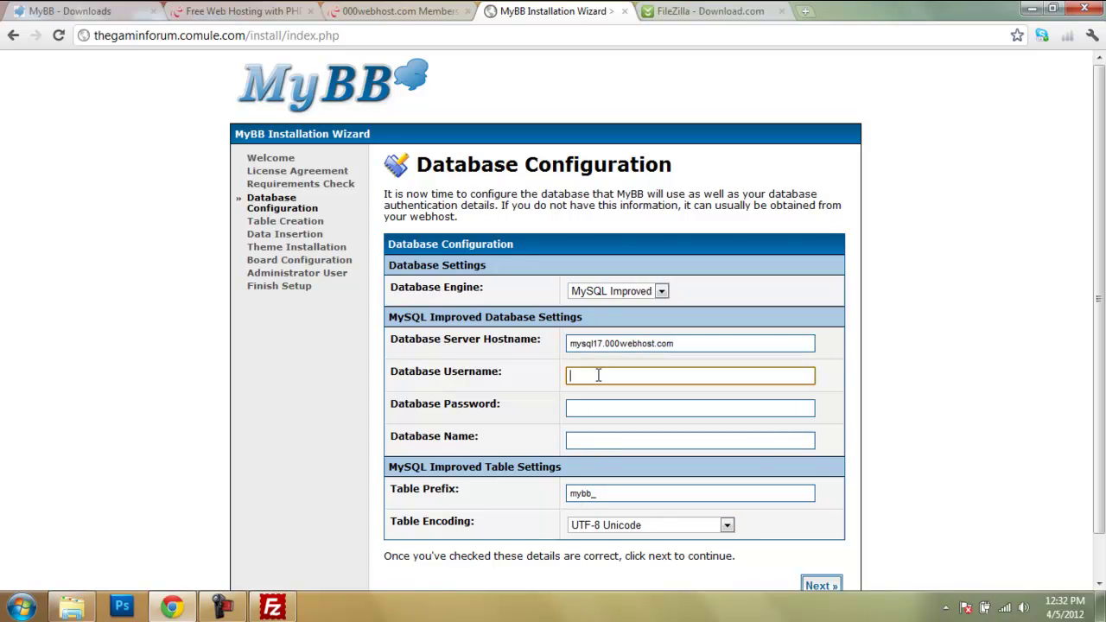
key("ctrl+v")
Copy the database name from the cPanel list into the Database Name field
left_click(398, 11)
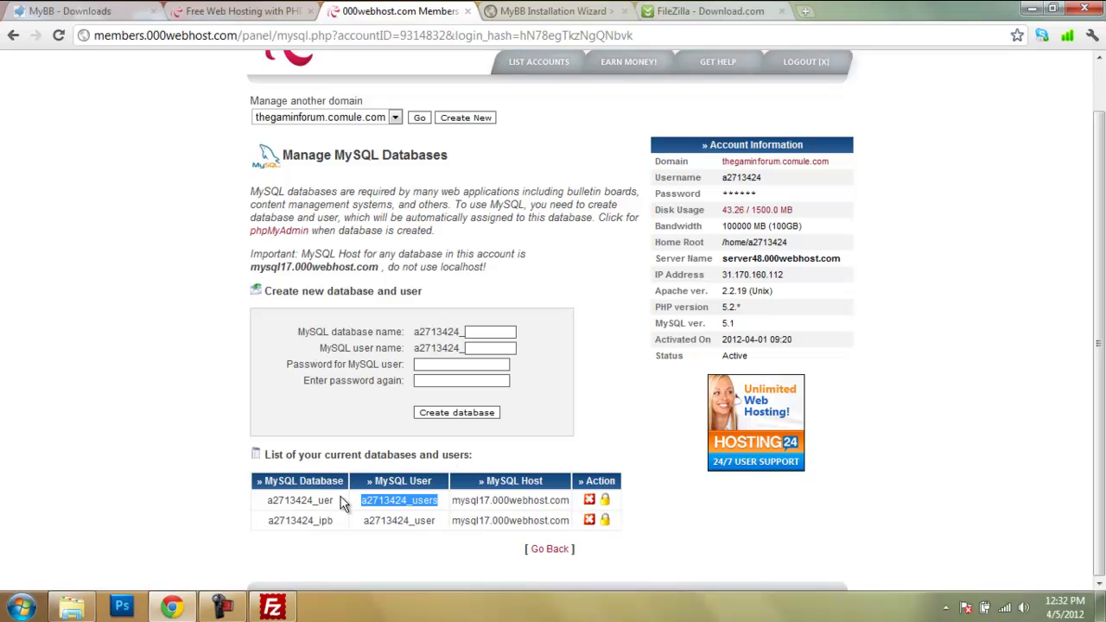
left_click_drag(340, 500, 274, 500)
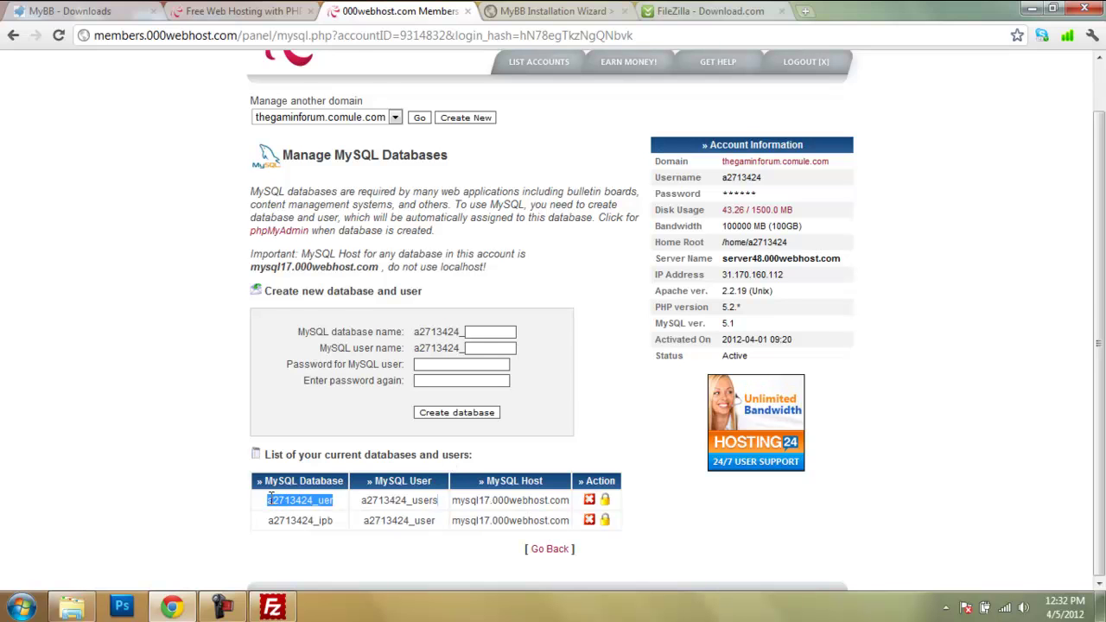
left_click(538, 12)
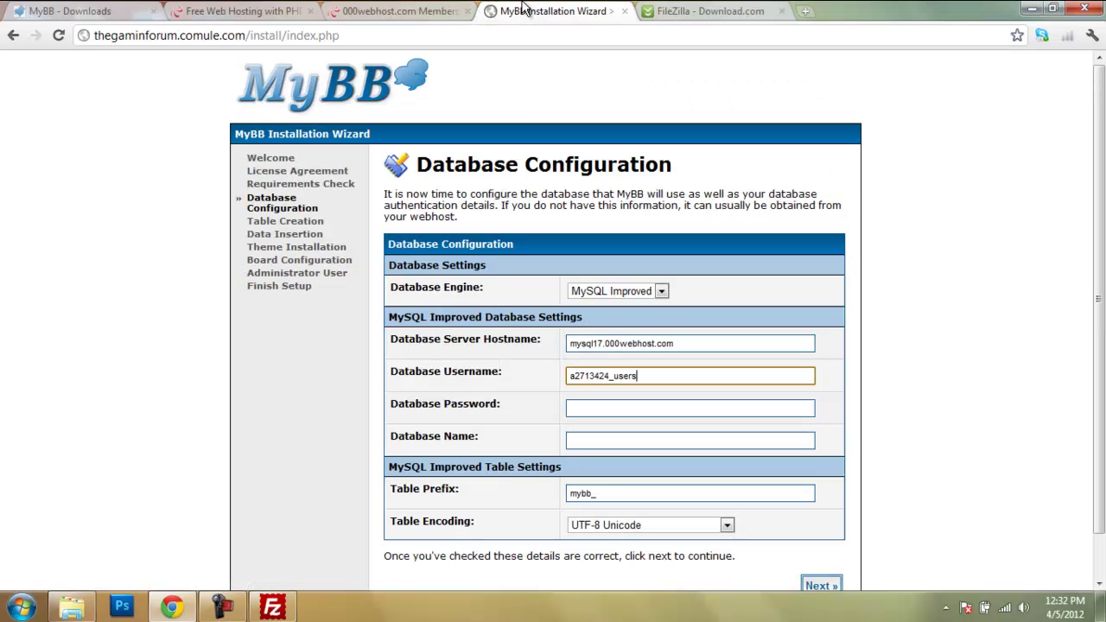
left_click(581, 443)
key("ctrl+v")
left_click(586, 411)
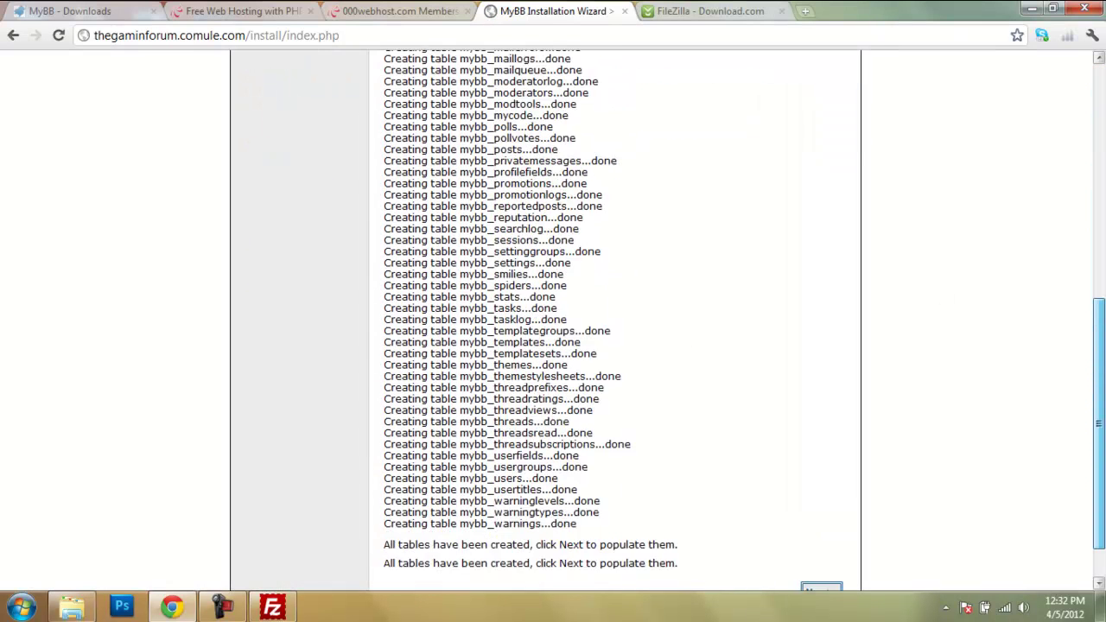
Advance through table population and theme insertion to the Board Configuration page
left_click(821, 537)
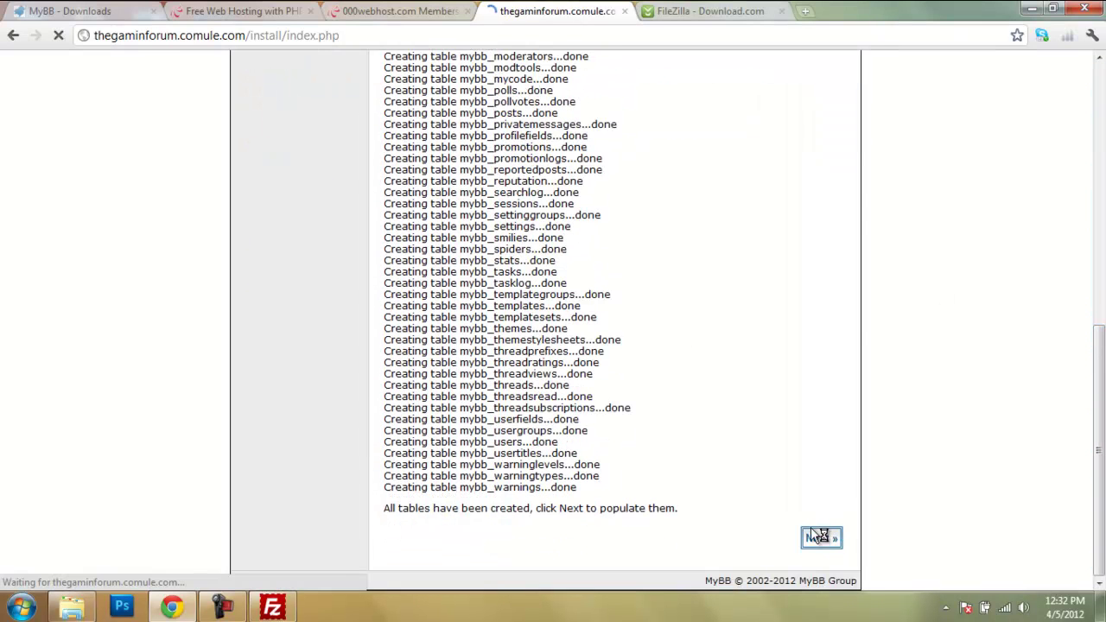
left_click(831, 263)
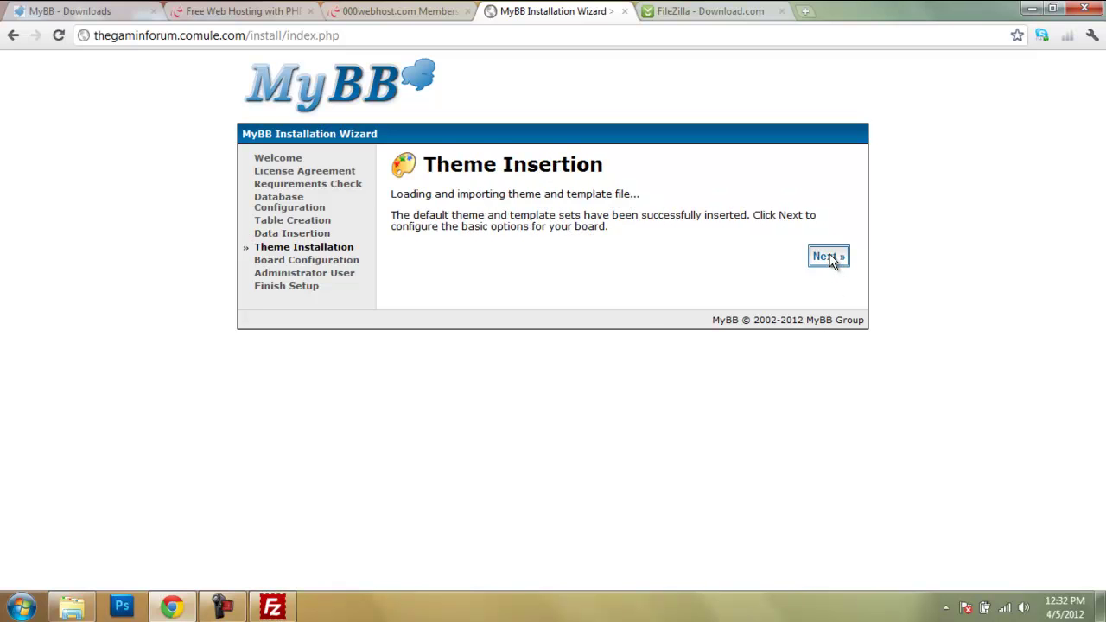
left_click(832, 263)
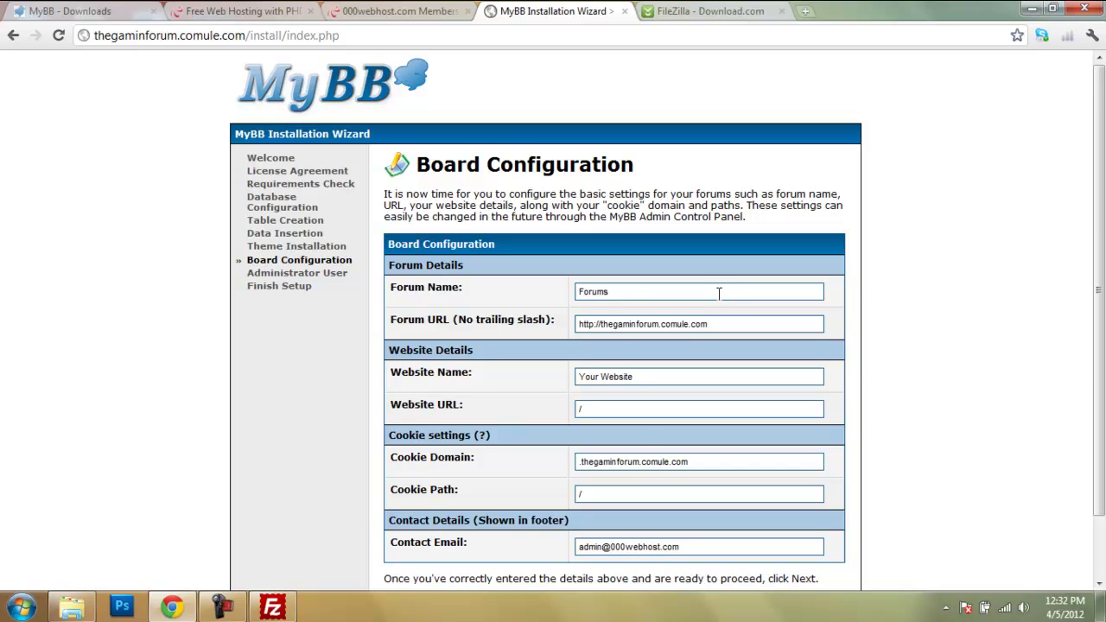
Set the forum and website names to 'Test Forum' and save the board settings
scroll(821, 277, "down", 1)
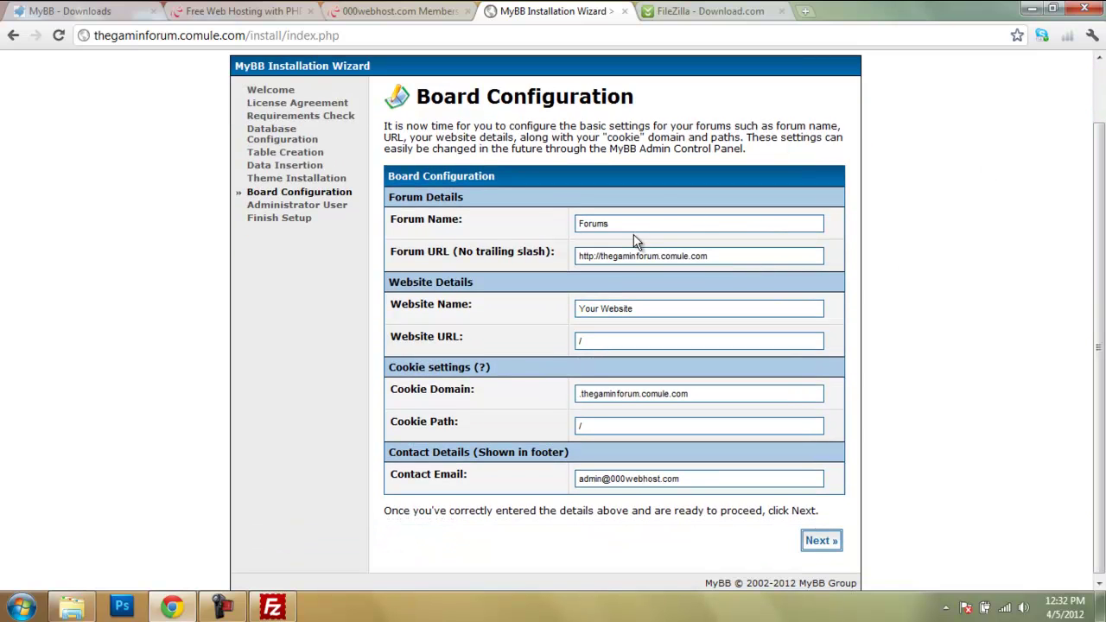
left_click_drag(632, 225, 495, 233)
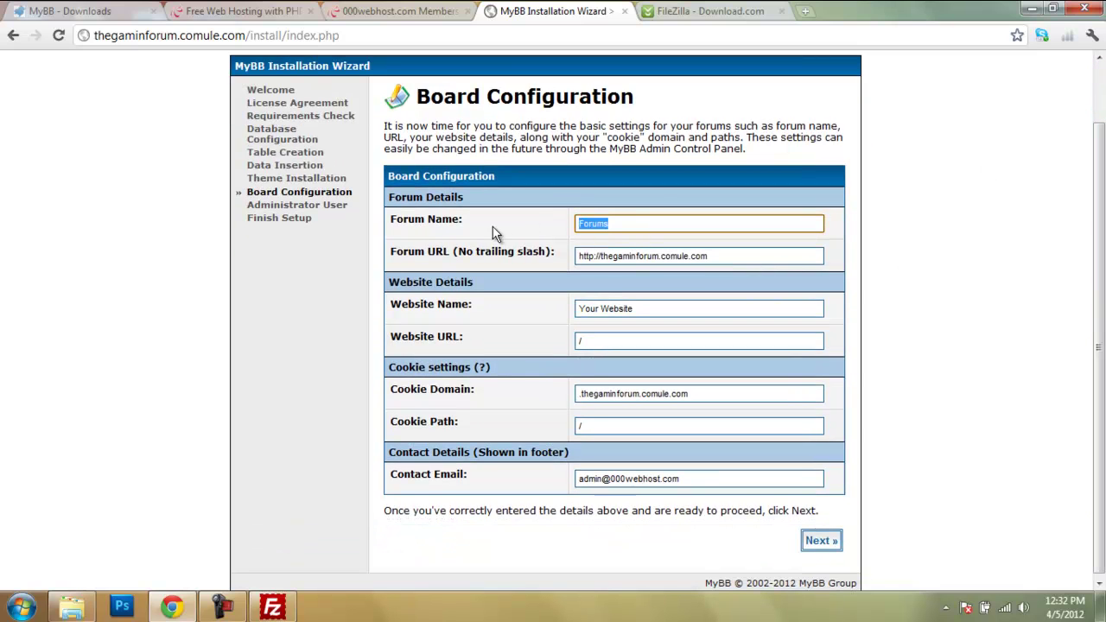
type("Test")
type(" Fou")
key("BackSpace")
type("rum")
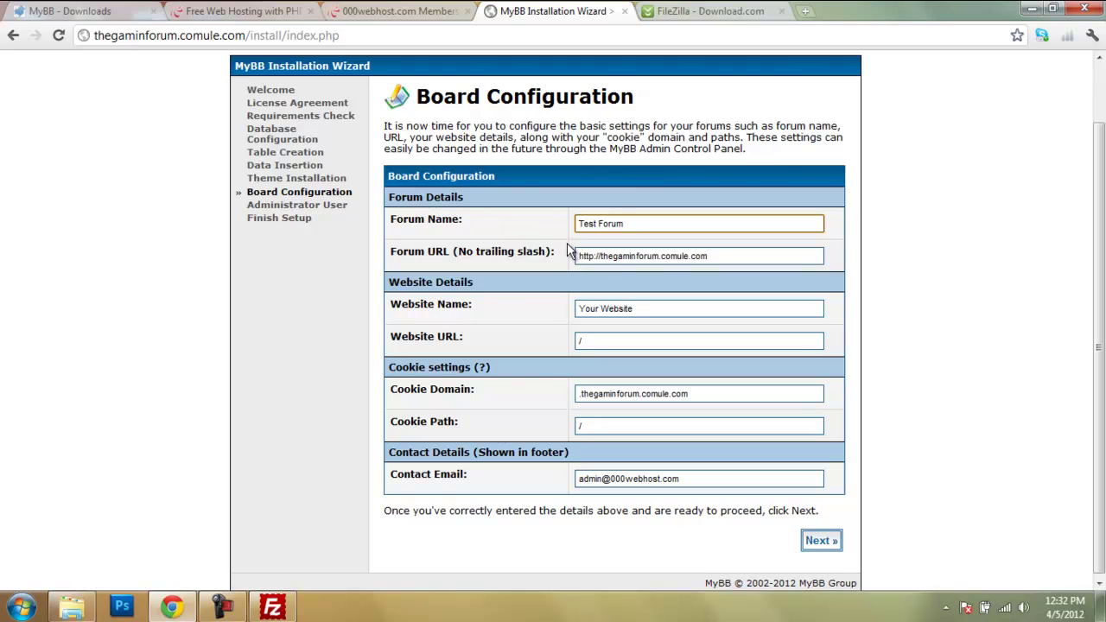
left_click_drag(634, 306, 510, 308)
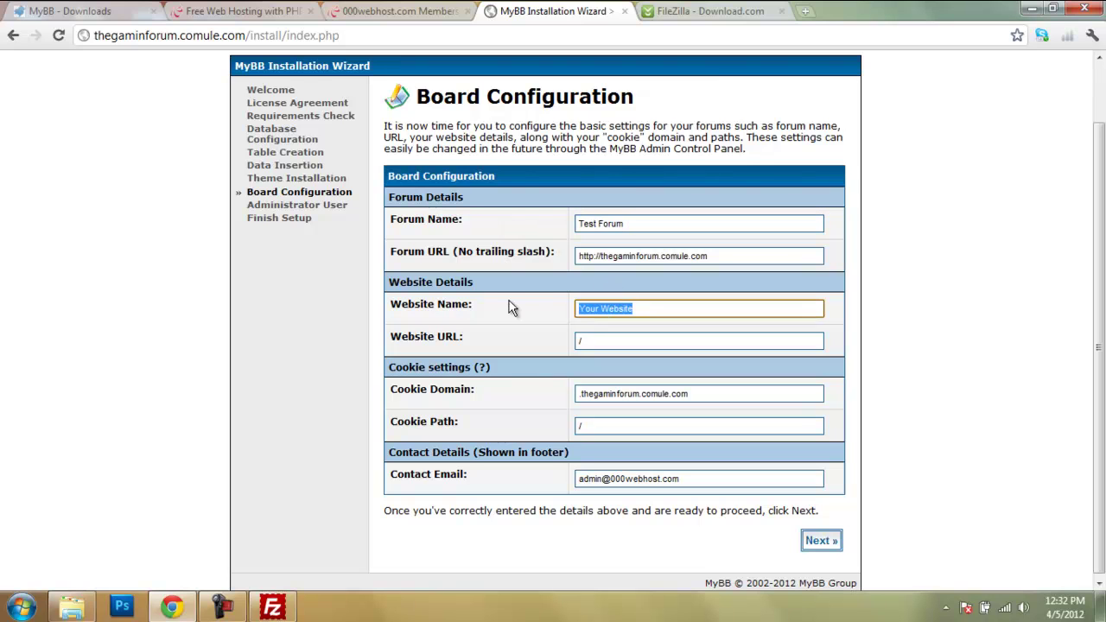
type("Test Forum")
left_click(831, 545)
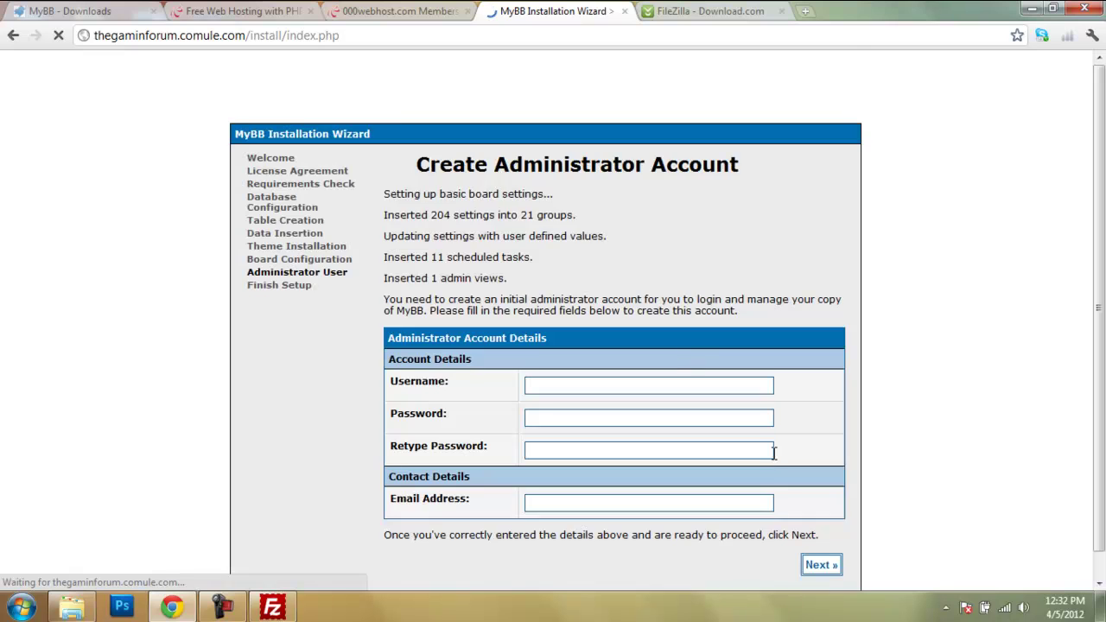
scroll(821, 328, "down", 1)
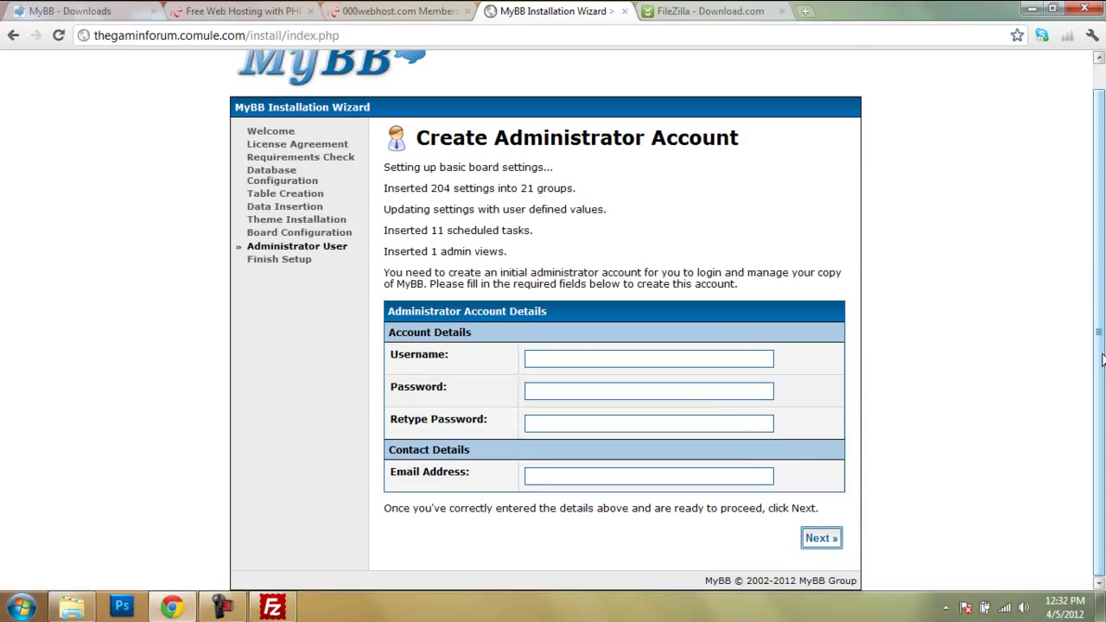
left_click(727, 356)
type("New")
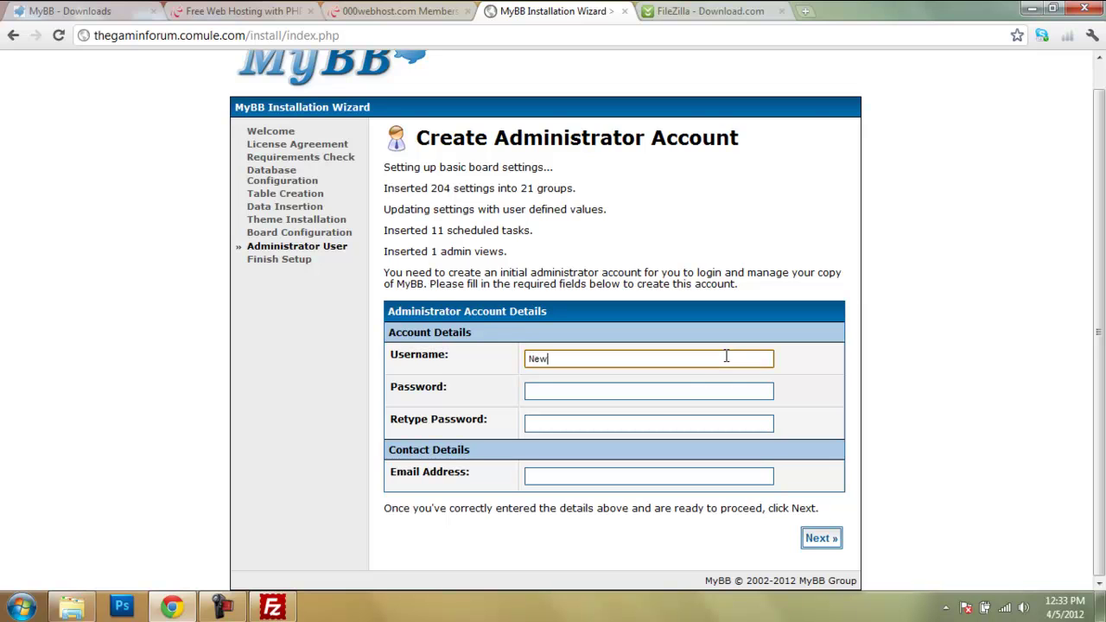
left_click(662, 396)
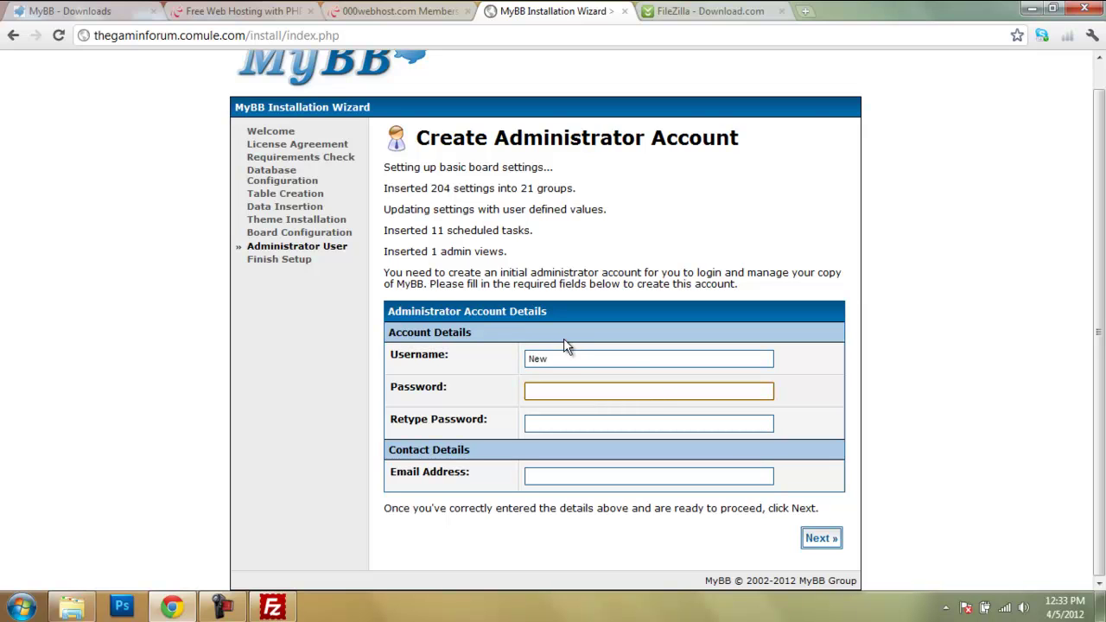
left_click_drag(566, 355, 525, 361)
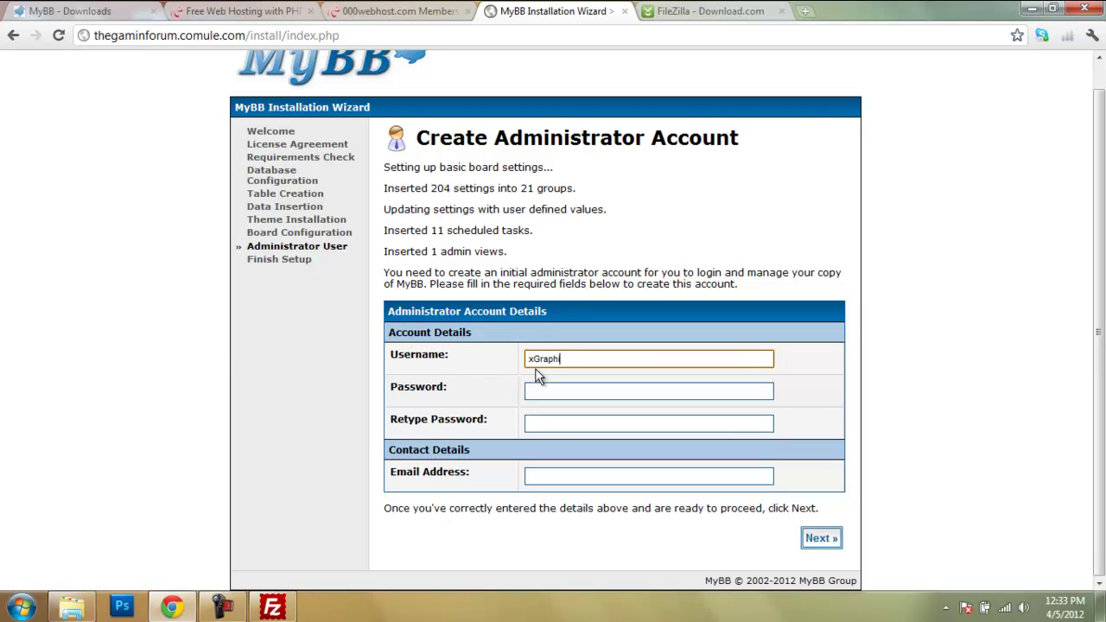
left_click(556, 389)
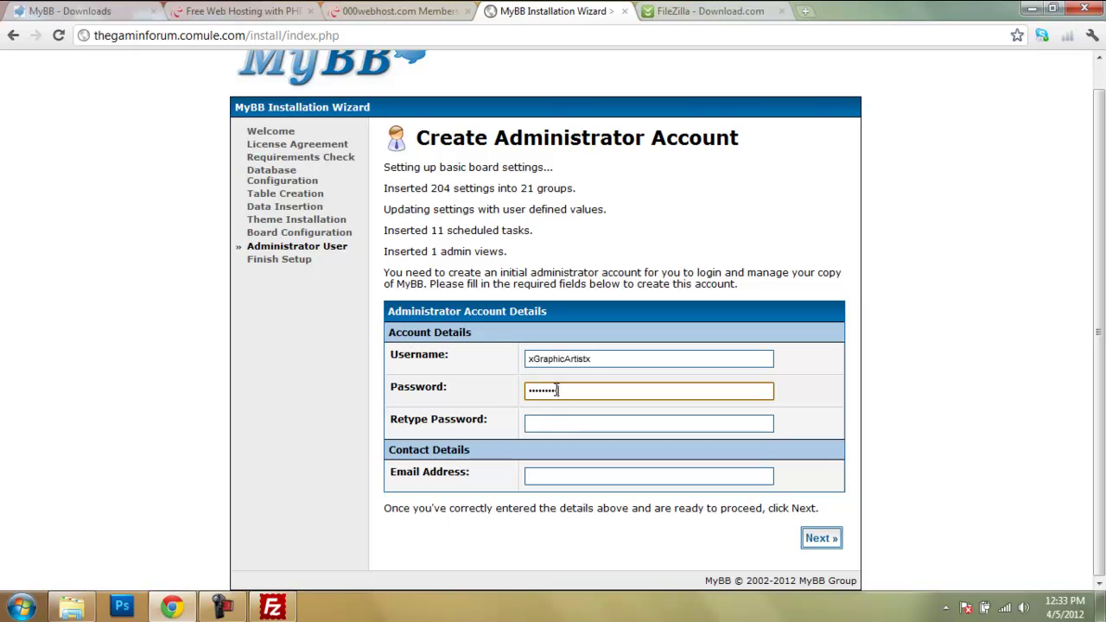
Fill in the password confirmation and email address, then submit to finish installation
left_click(555, 418)
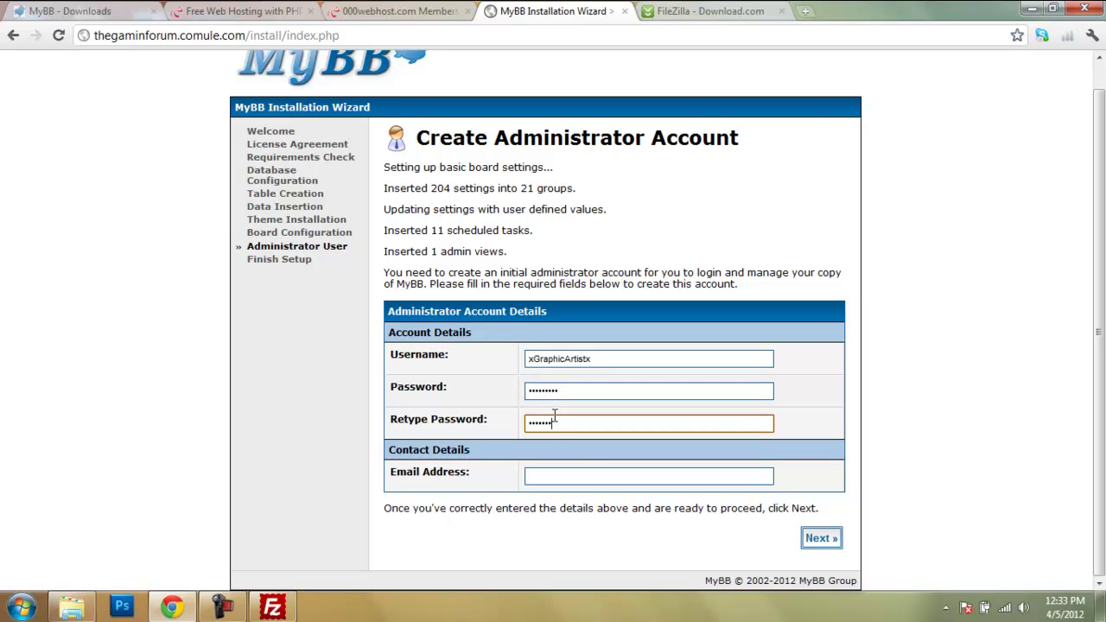
left_click(587, 473)
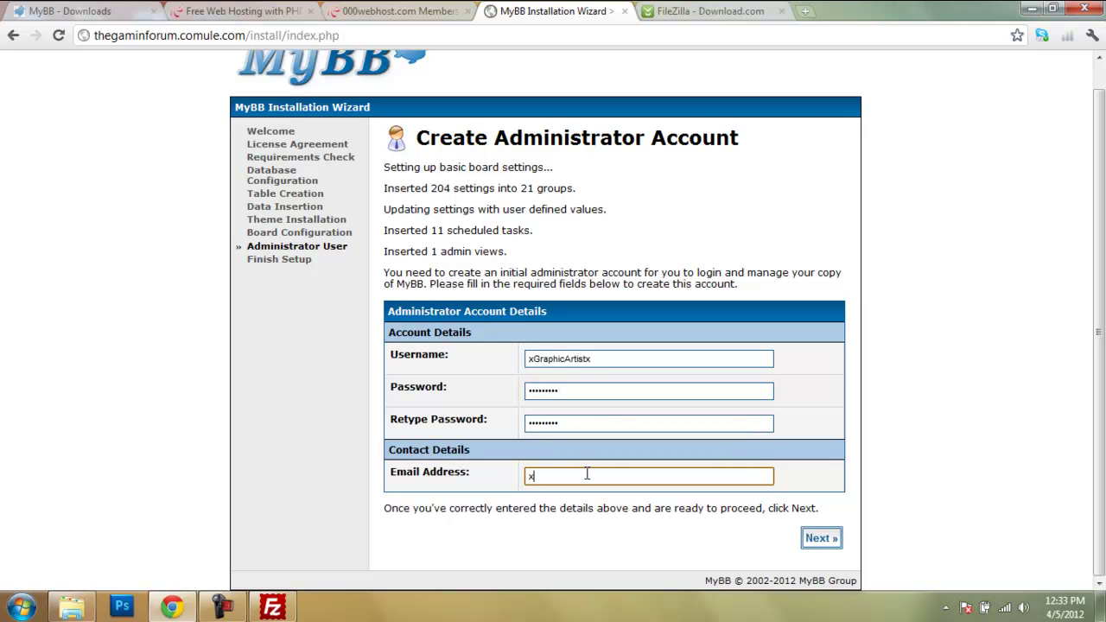
left_click(834, 539)
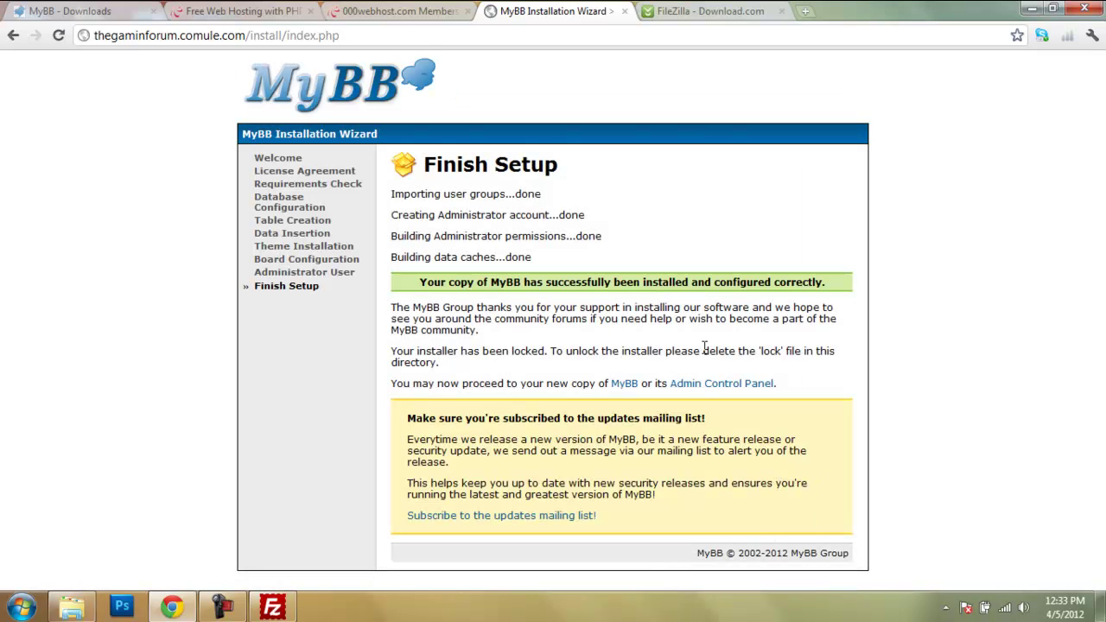
Open the new Test Forum index from the Finish Setup page's MyBB link
left_click(625, 384)
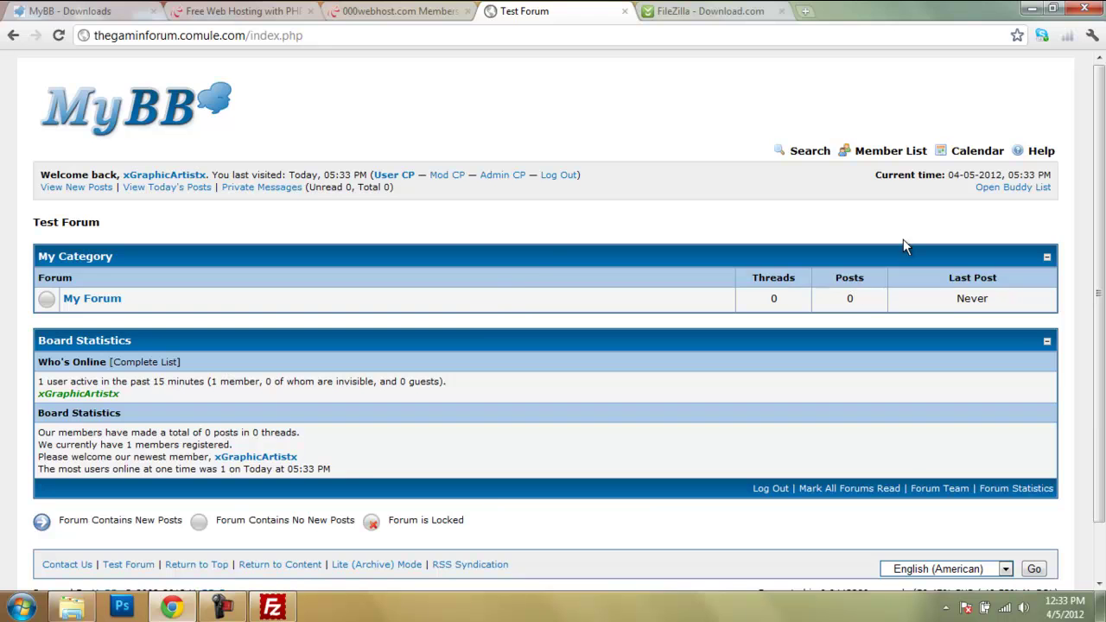
scroll(1098, 346, "down", 2)
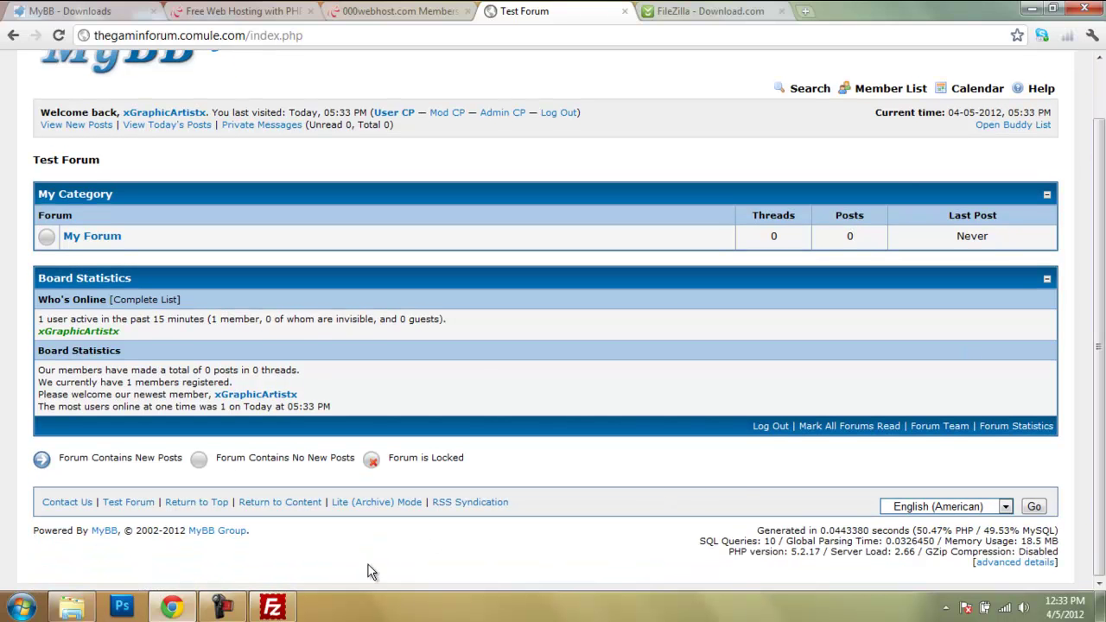
left_click(273, 607)
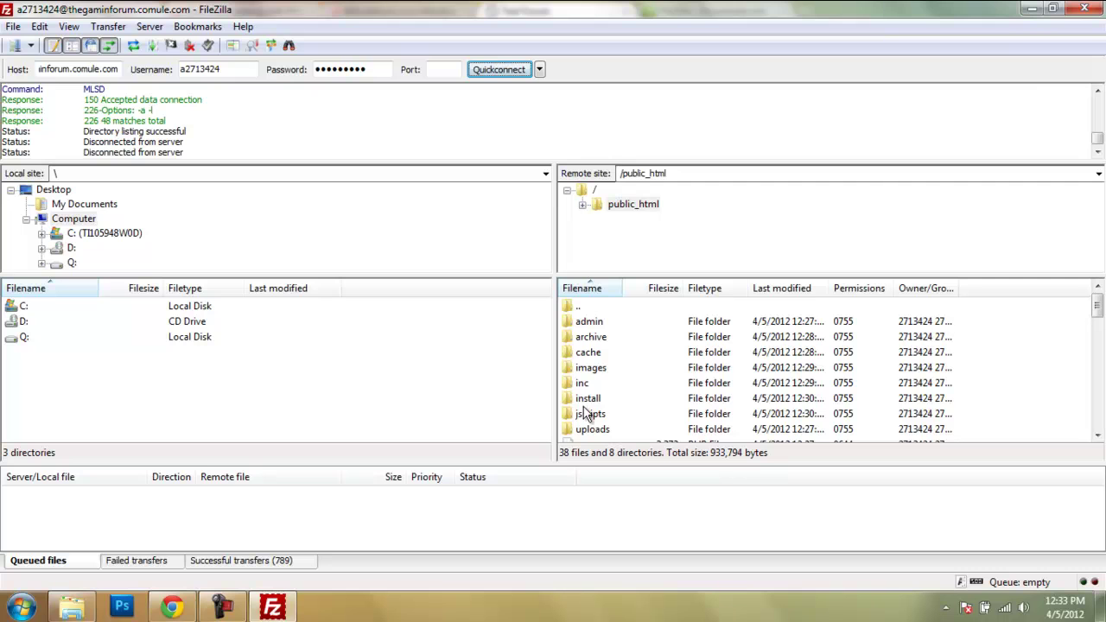
left_click(266, 605)
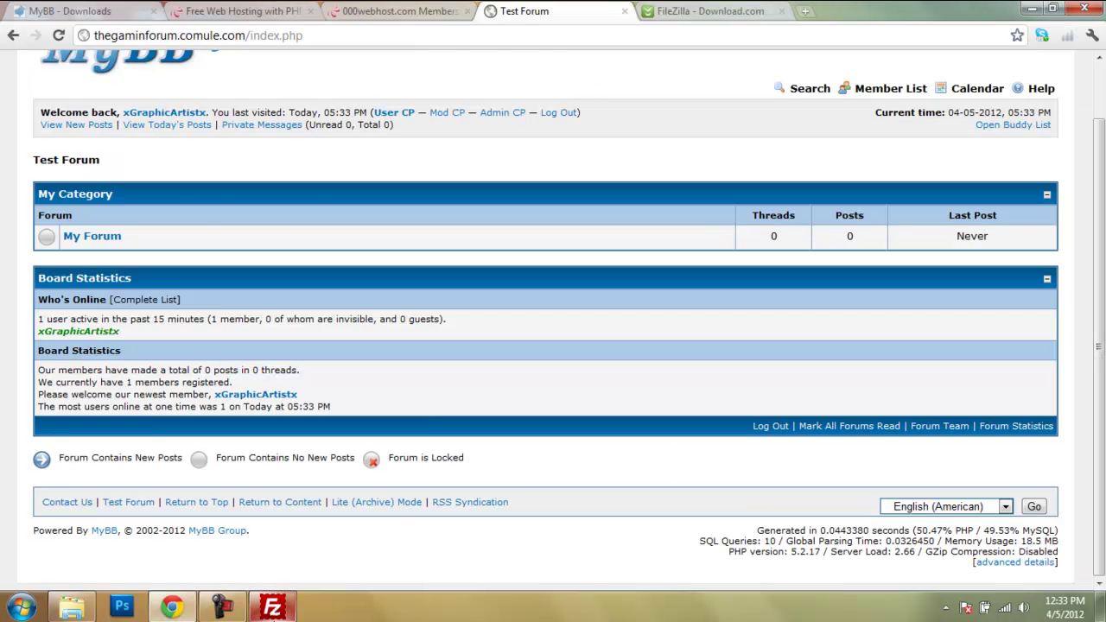
left_click(172, 607)
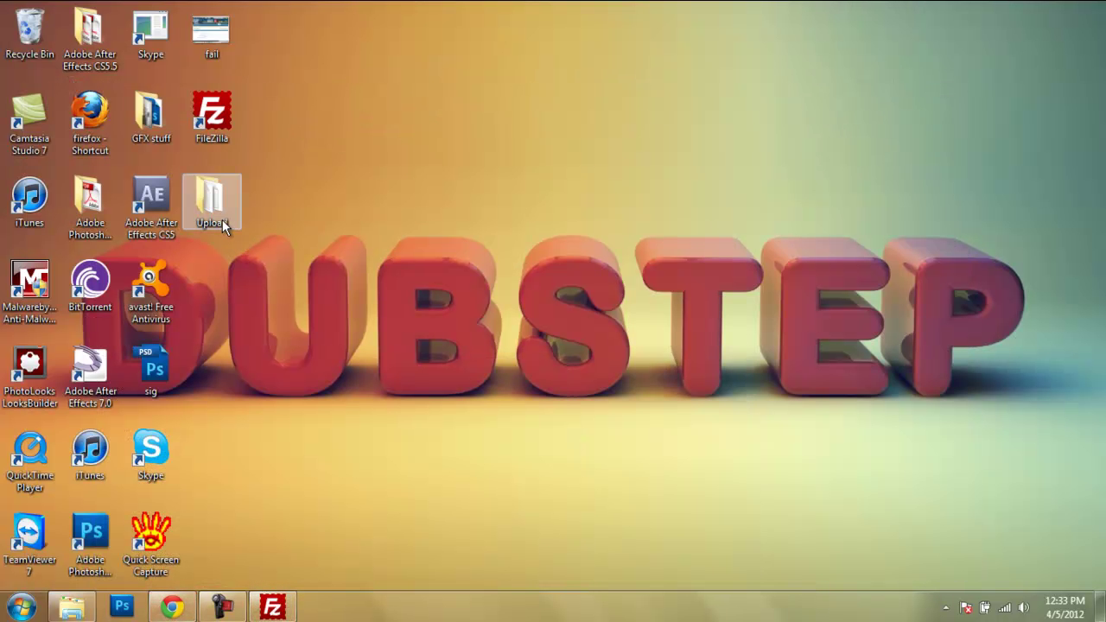
double_click(222, 220)
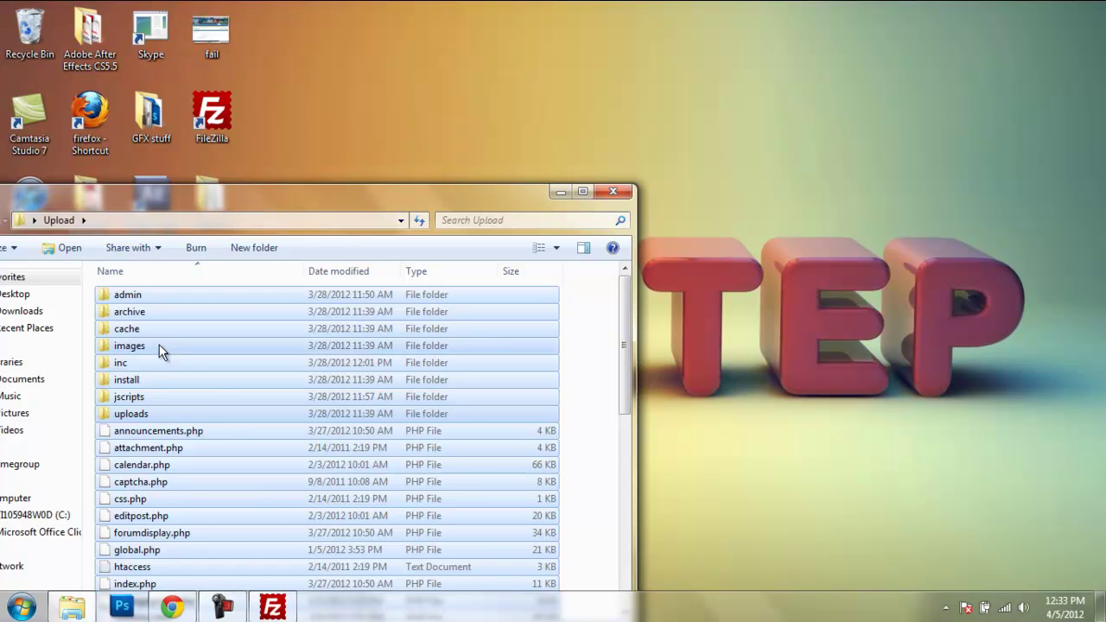
left_click(612, 190)
left_click(272, 607)
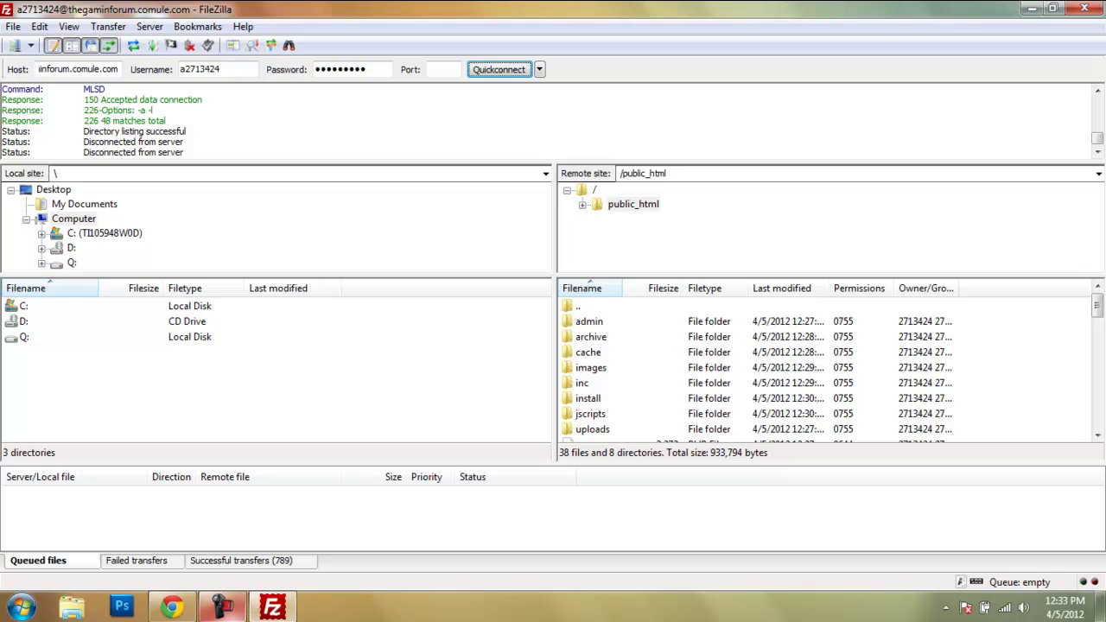
left_click(169, 608)
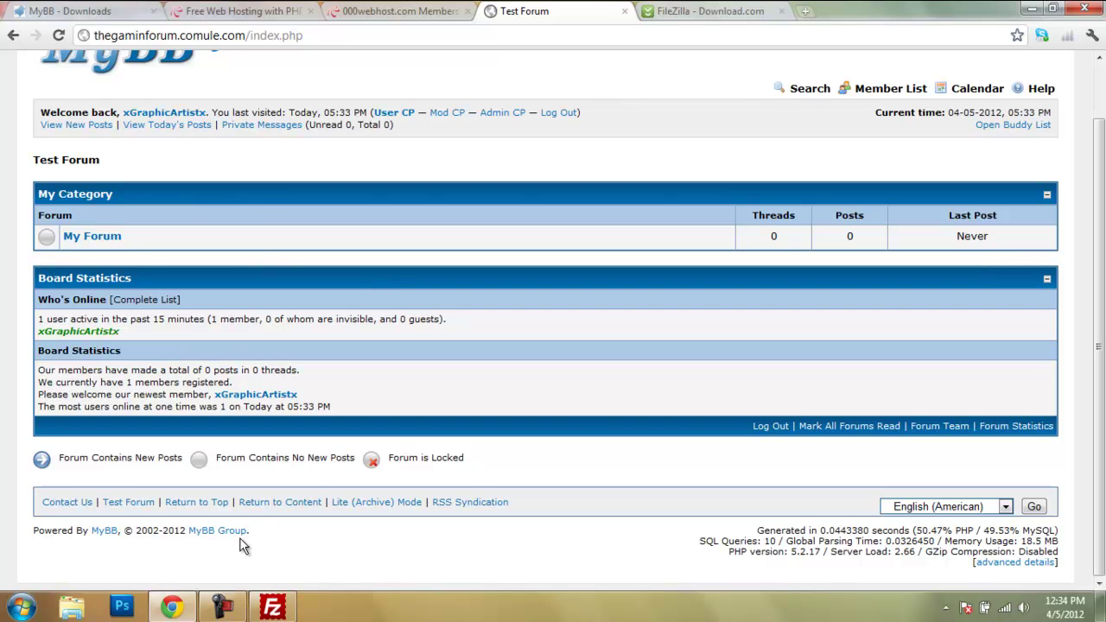
mouse_move(222, 607)
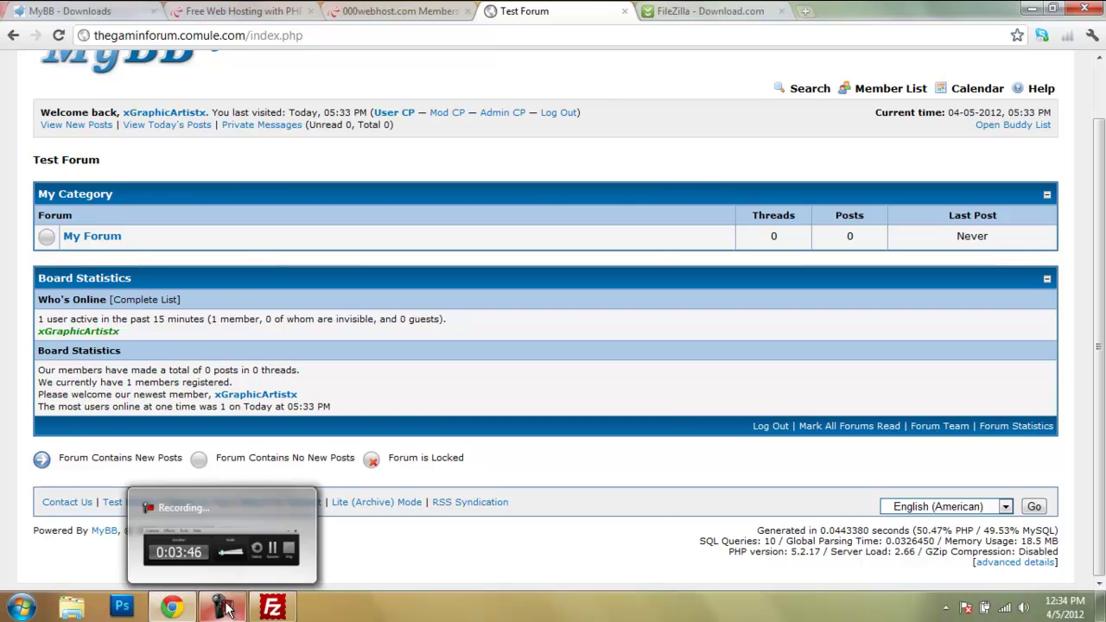
left_click(223, 608)
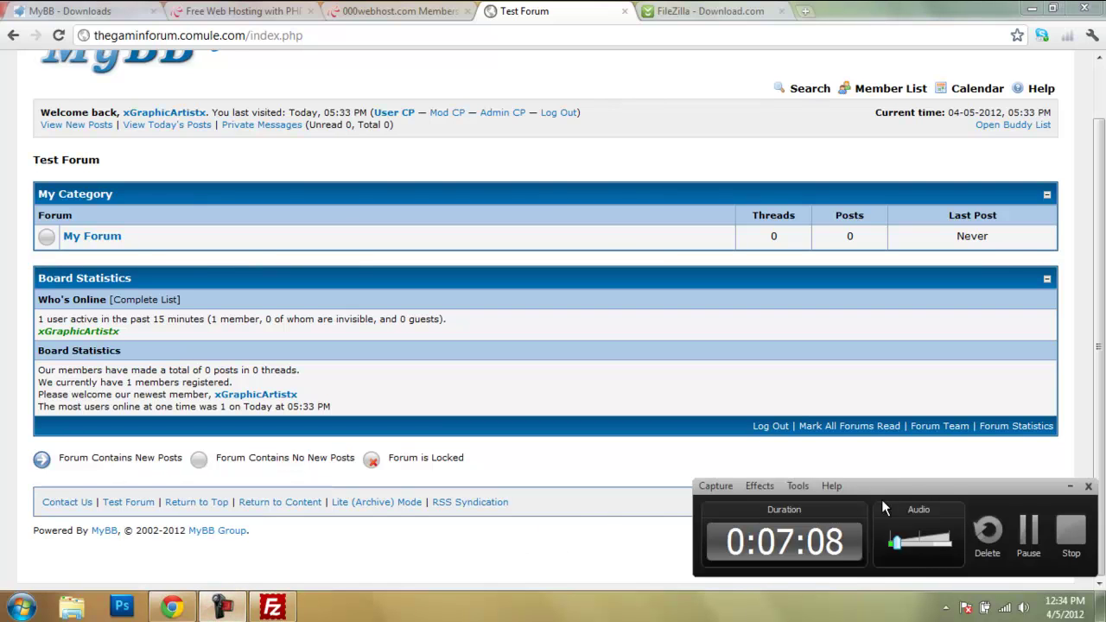